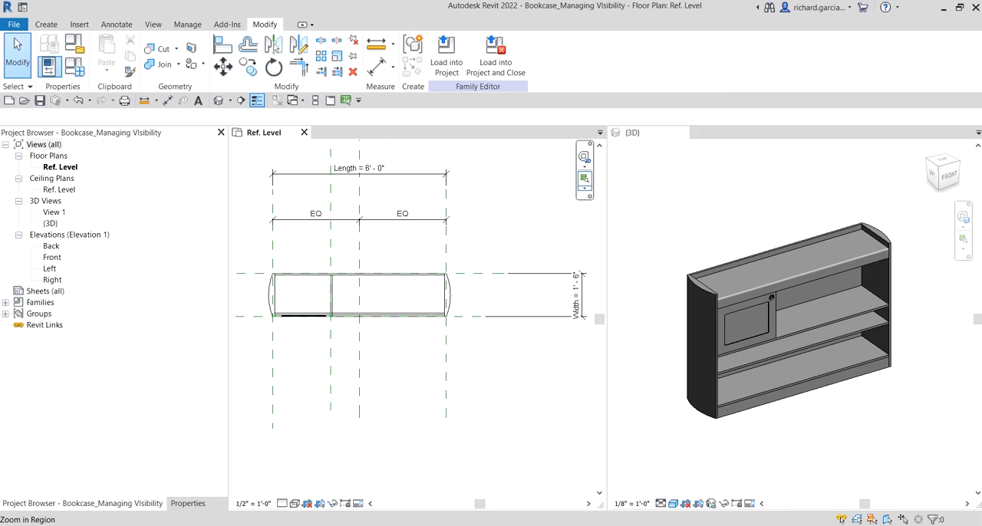
- Inspect the bookcase's cabinet door, its inset panel extrusion and round pull opening in the 3D view
click(762, 226)
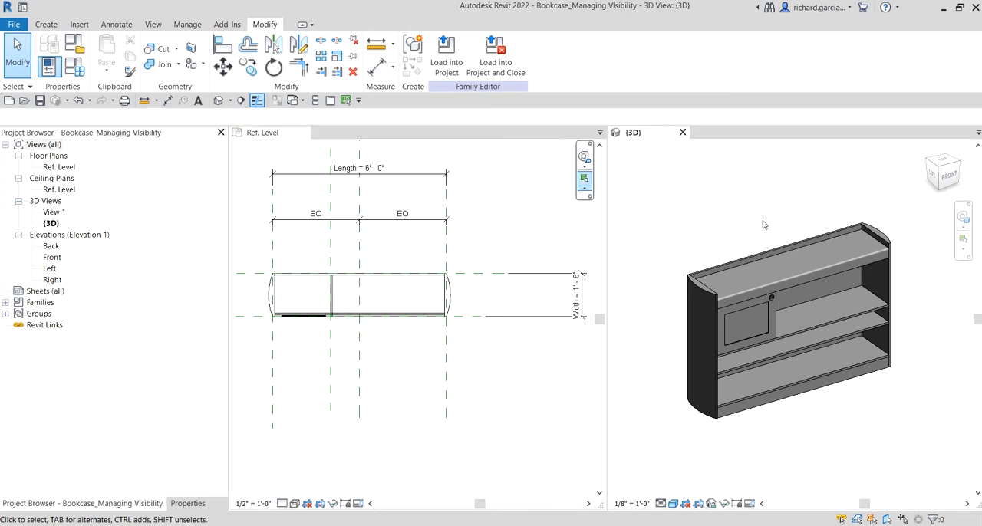
shift+middle_drag(800, 208, 711, 227)
scroll(690, 353, up, 4)
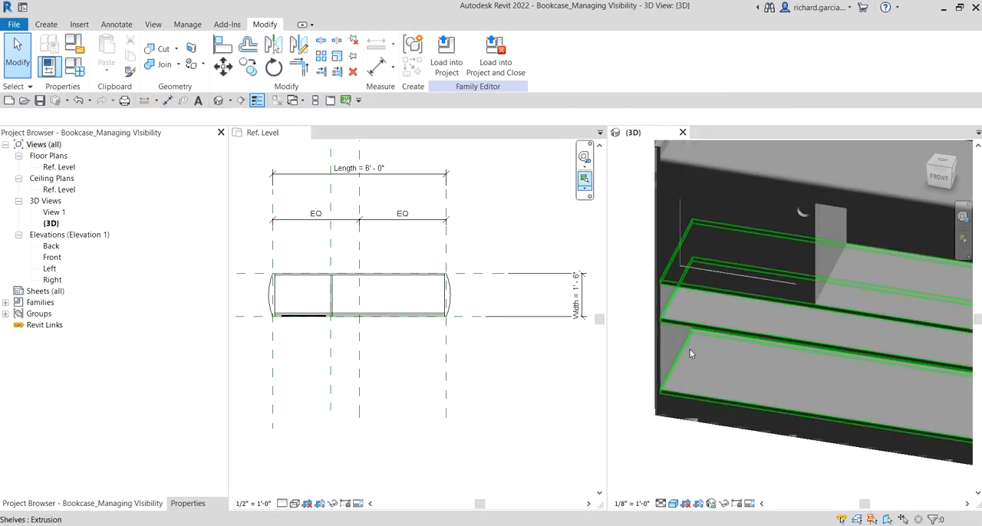
middle_drag(732, 359, 811, 175)
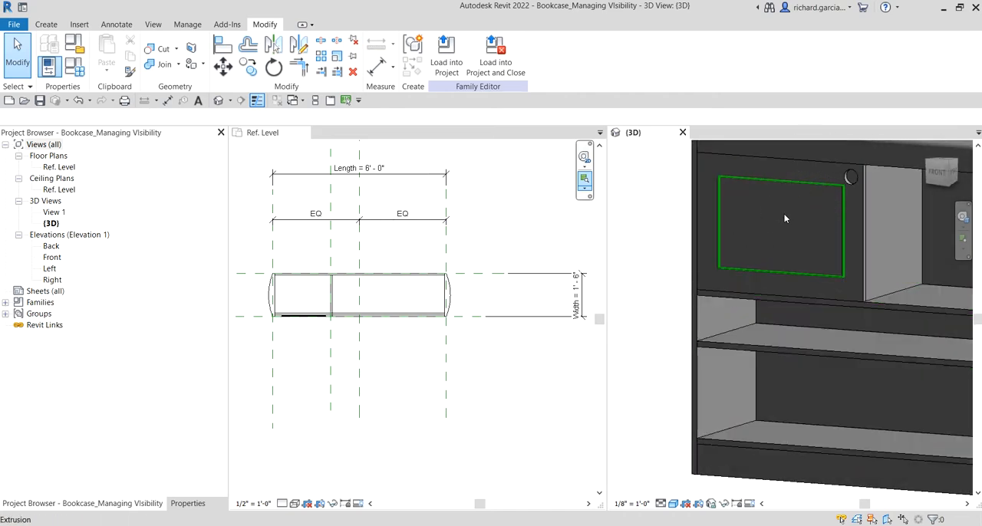
middle_drag(782, 217, 779, 252)
key(ctrl)
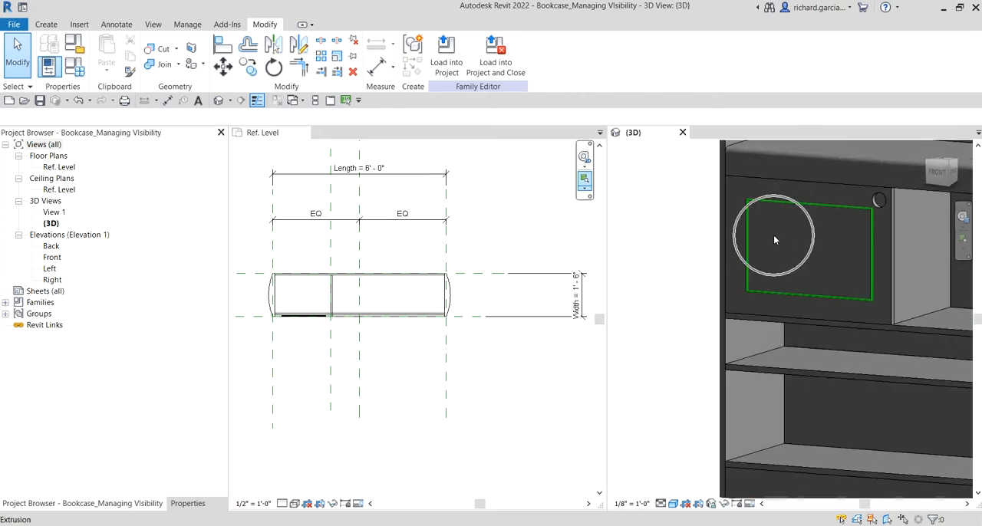
click(799, 268)
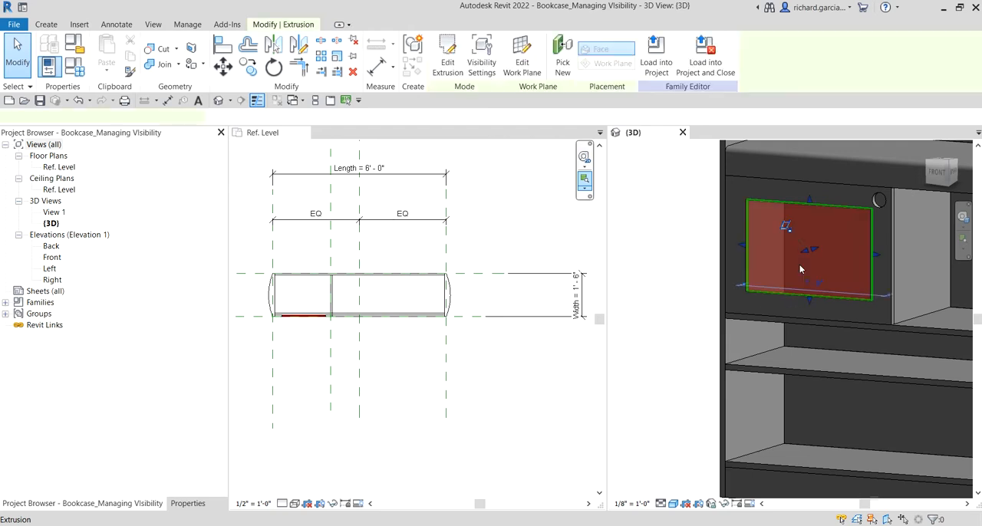
click(701, 212)
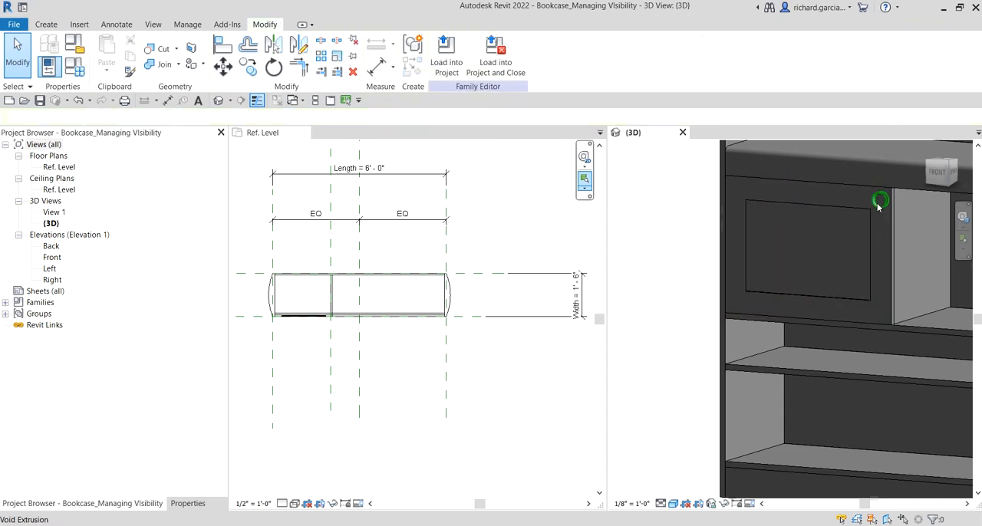
scroll(875, 209, down, 4)
shift+middle_drag(867, 212, 862, 346)
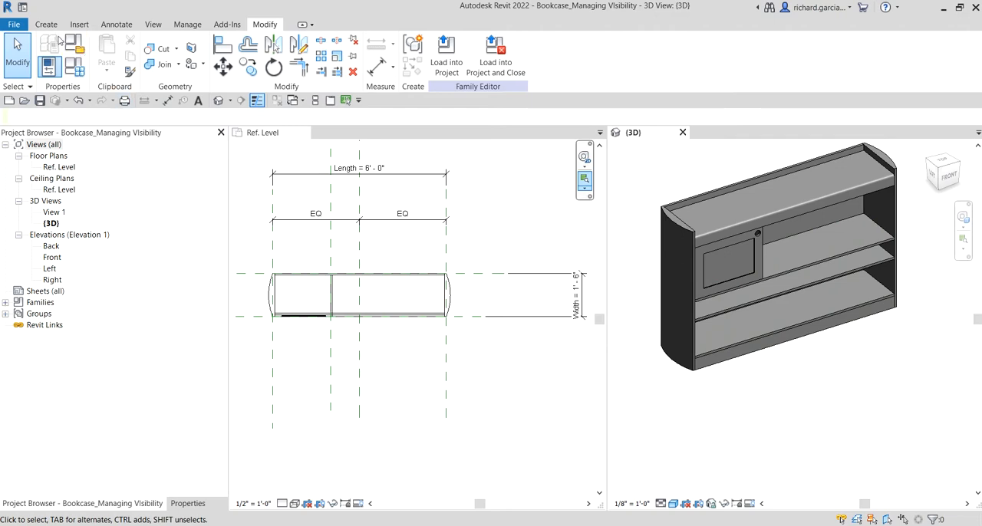
- Flex the bookcase family by applying the 60x18x60 type and the 36x12x36 type
click(76, 71)
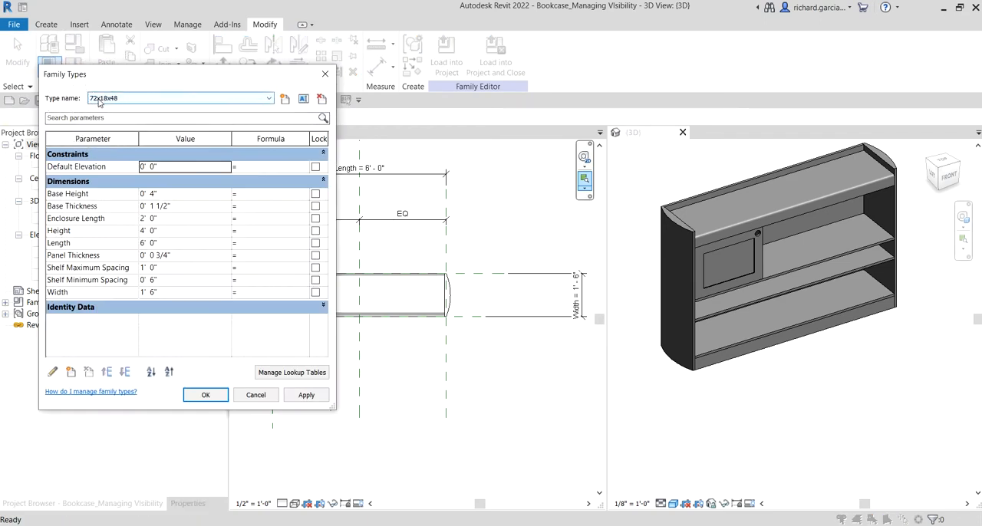
click(99, 99)
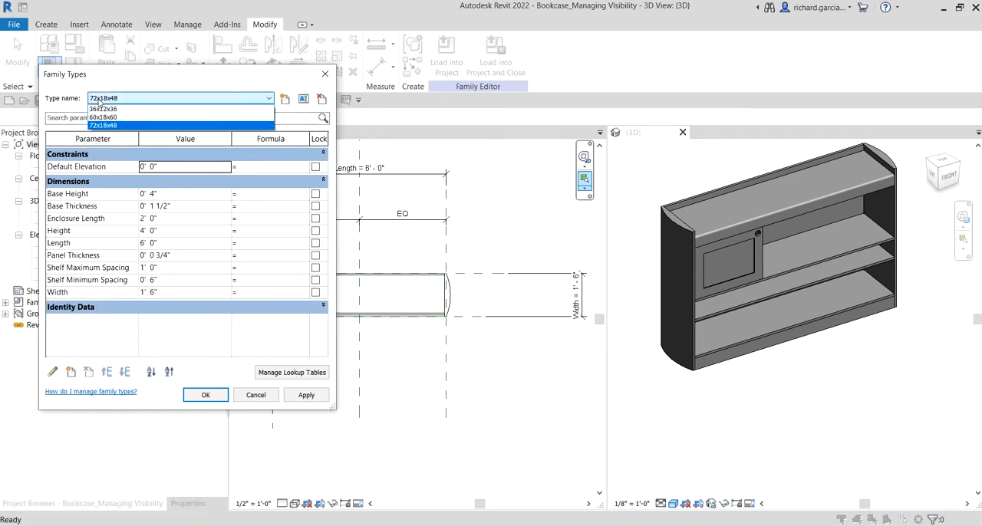
click(102, 118)
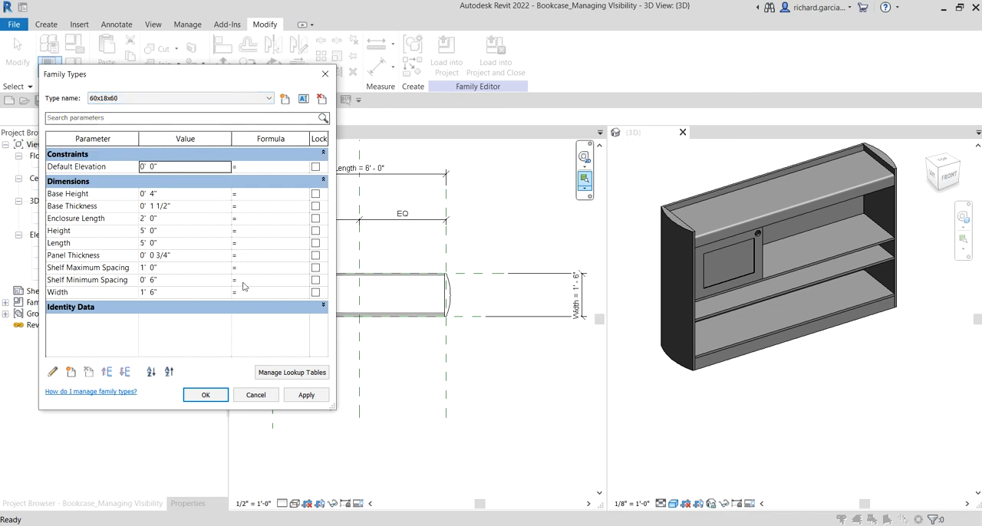
click(304, 399)
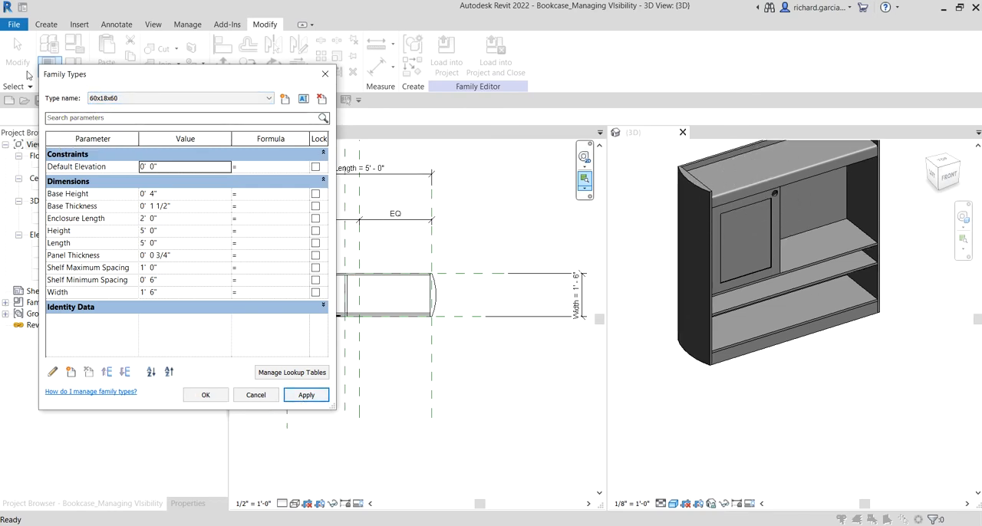
click(105, 99)
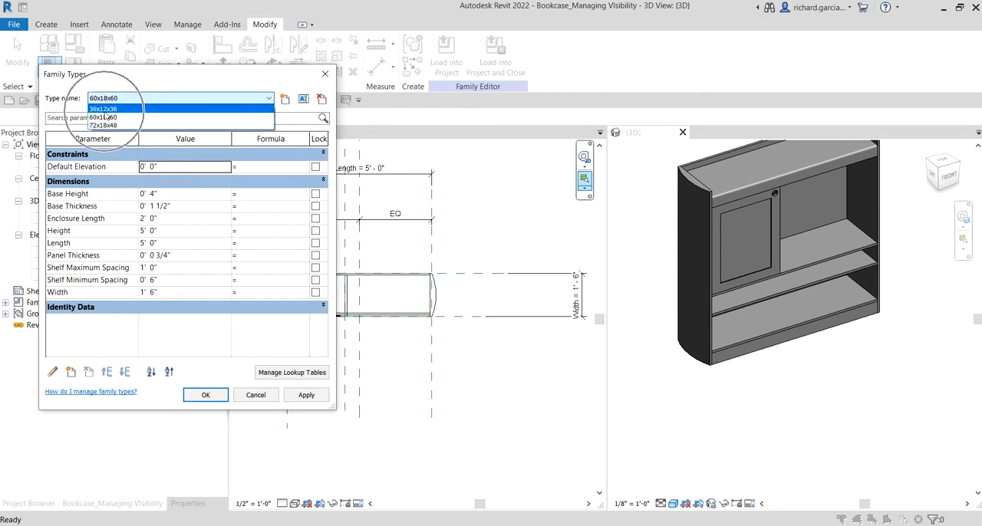
click(104, 109)
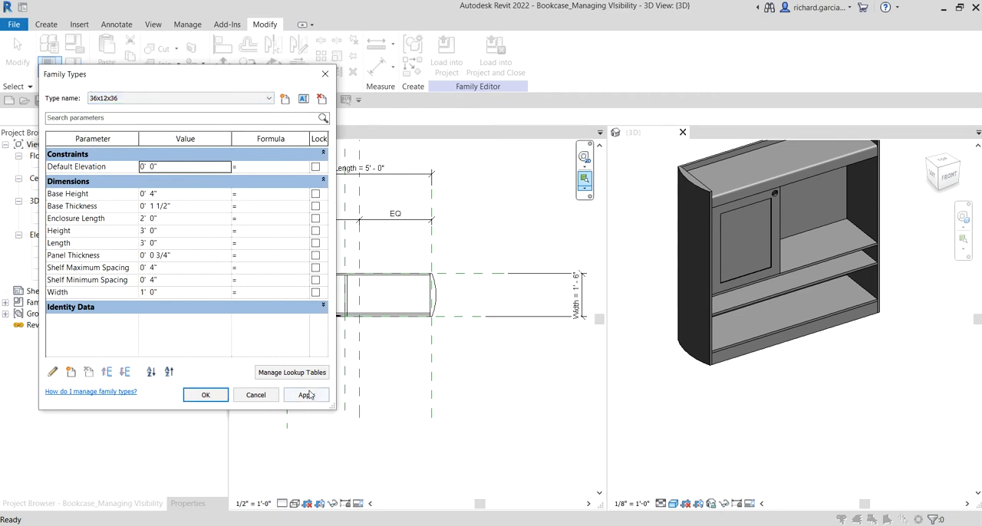
click(306, 396)
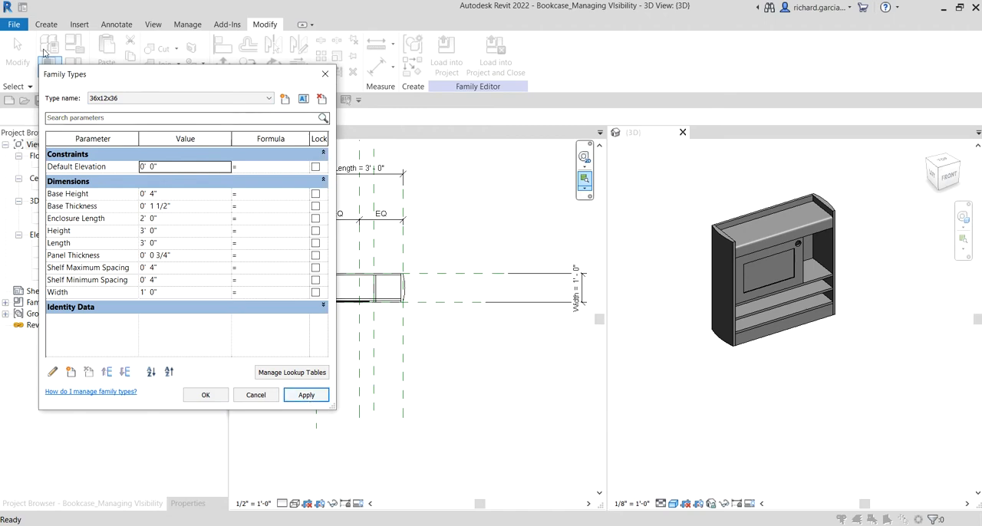
- Apply the 72x18x48 family type to the bookcase and accept the family types settings
click(105, 99)
click(104, 125)
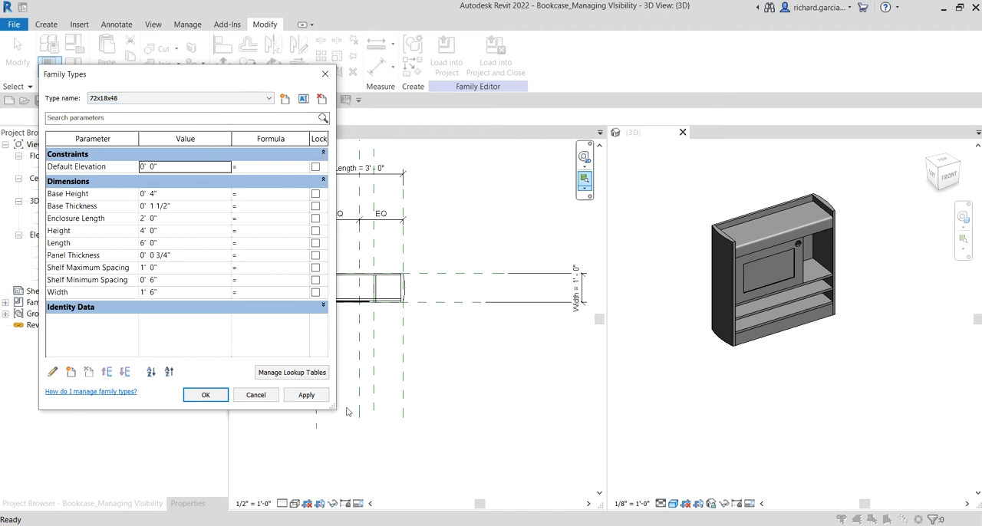
click(306, 395)
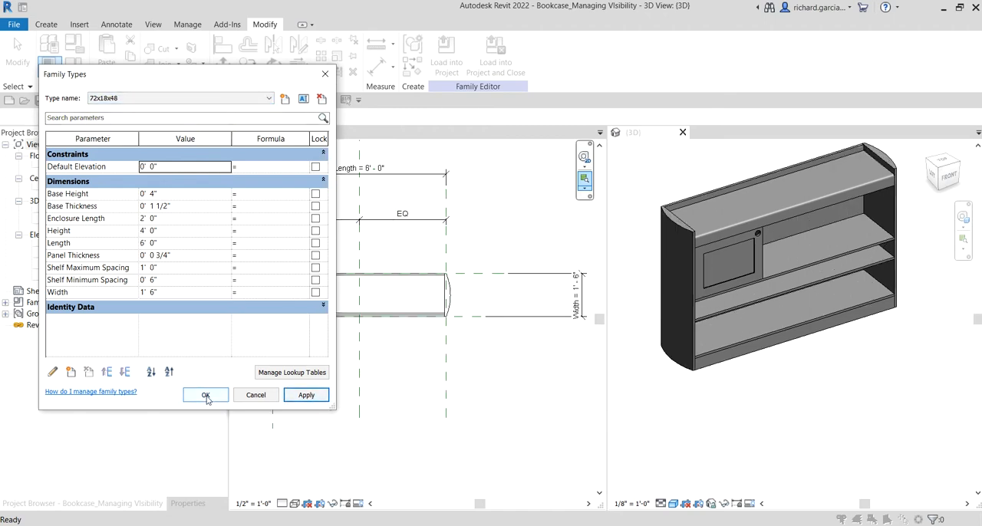
click(206, 395)
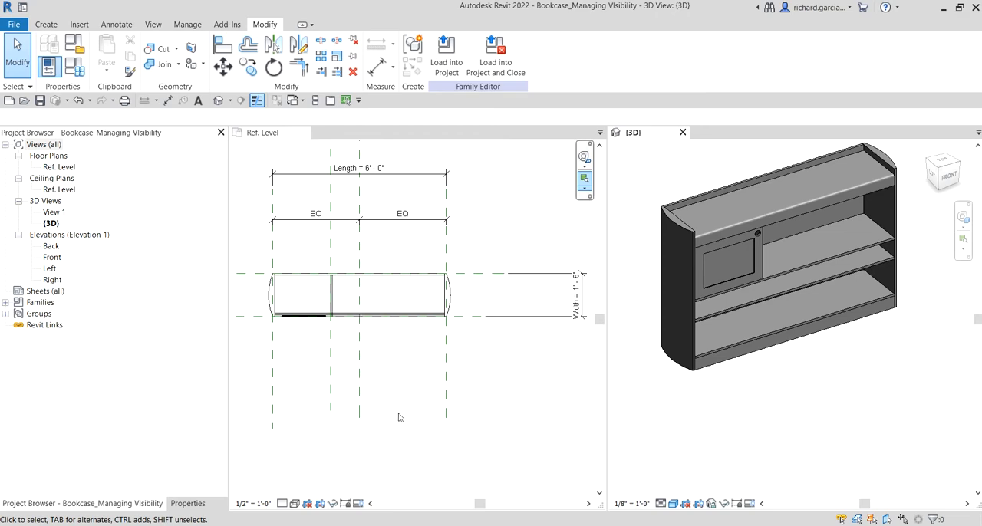
- Draw a Furniture symbolic-line arc with endpoints about 10" apart vertically and a radius of about 5 1/2", bulging left, inside the plan's left compartment
click(376, 378)
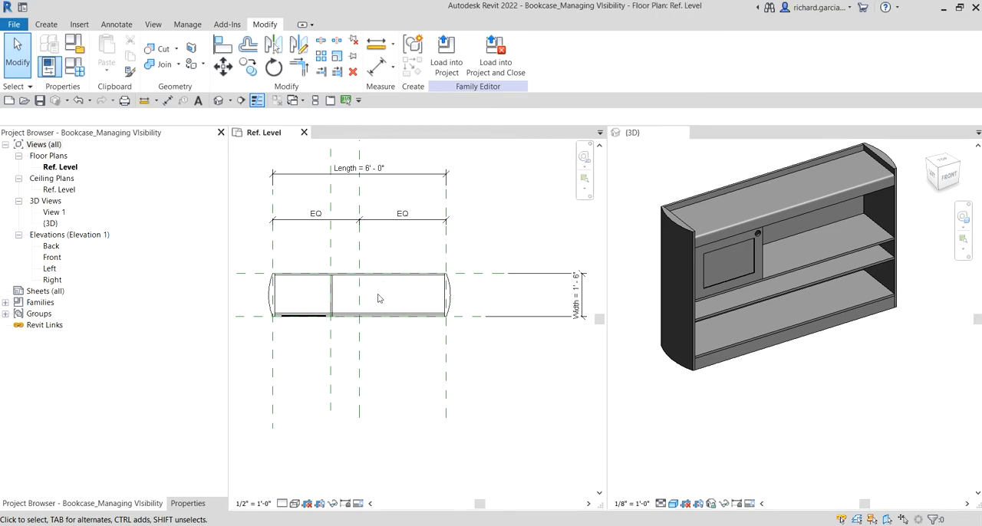
middle_drag(377, 299, 425, 306)
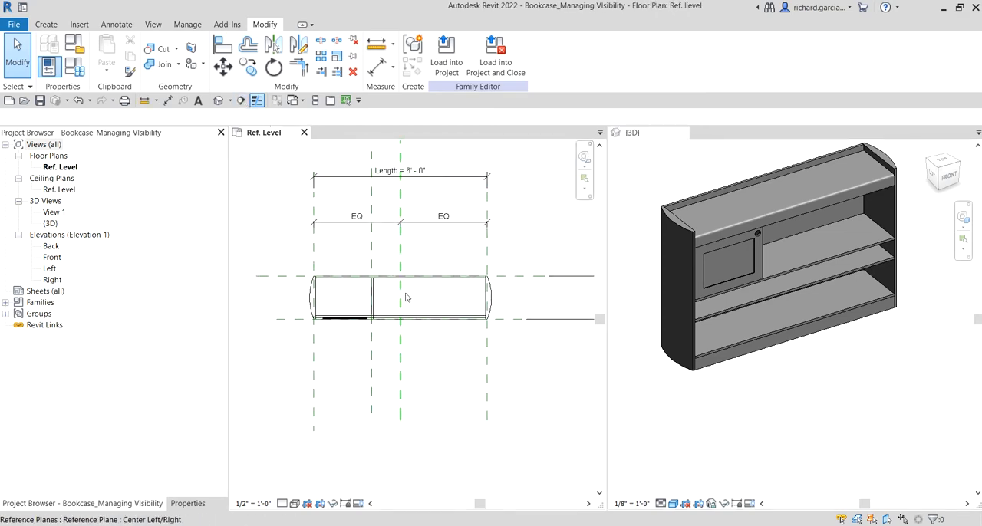
scroll(408, 304, up, 2)
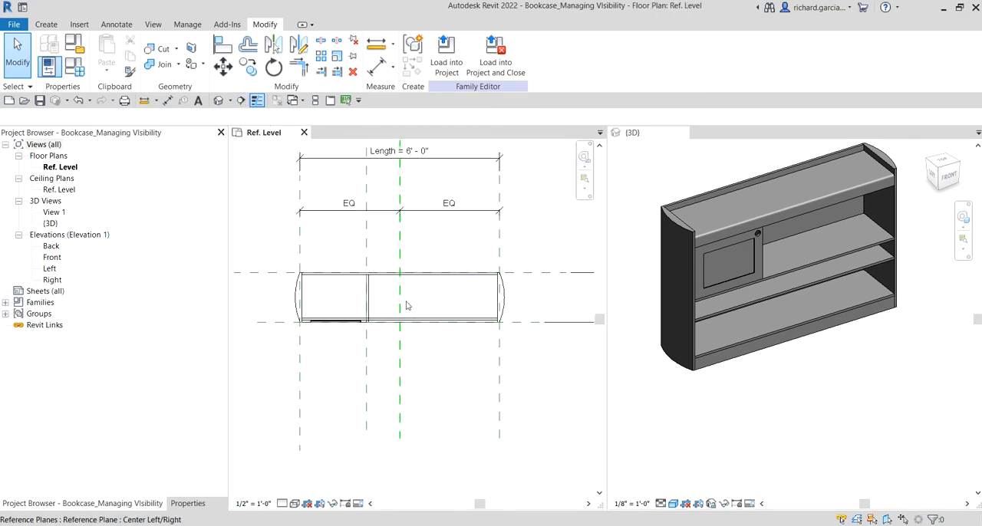
click(114, 25)
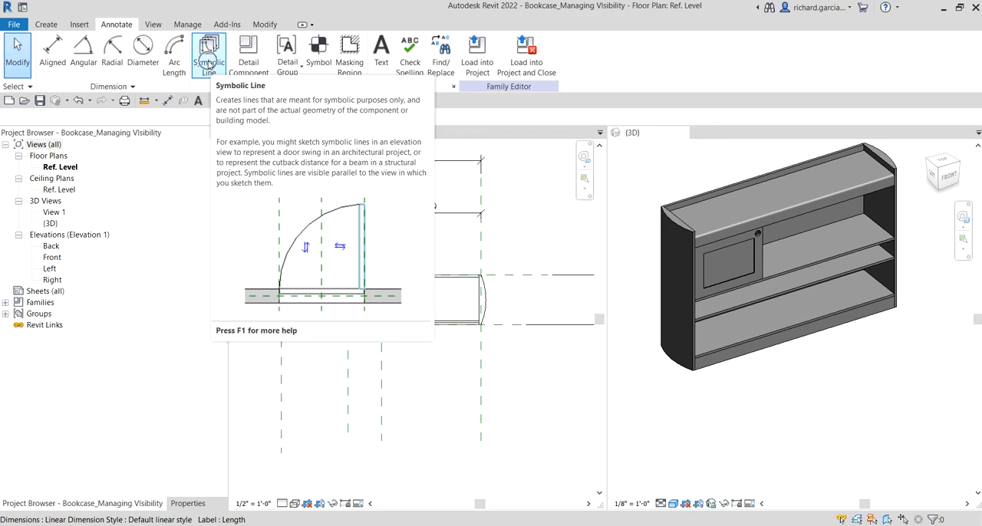
click(209, 65)
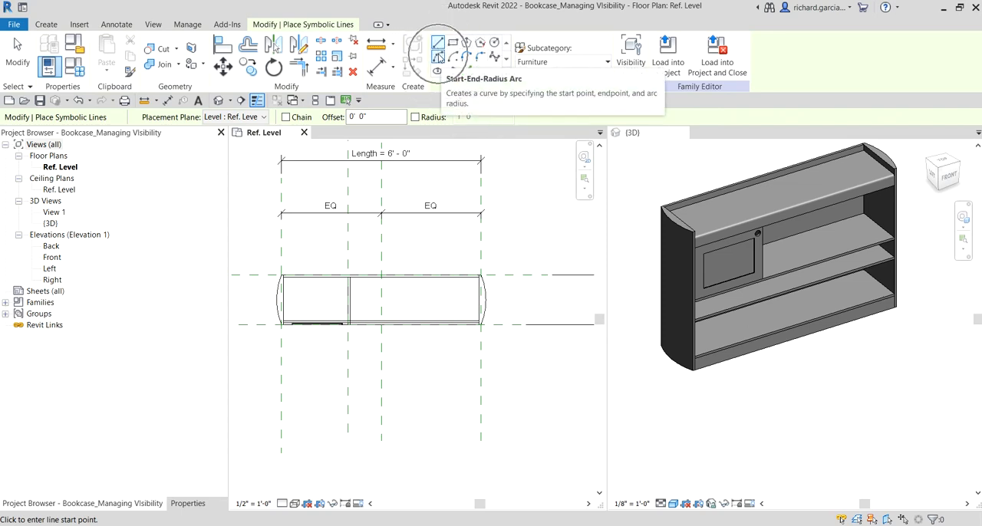
click(438, 58)
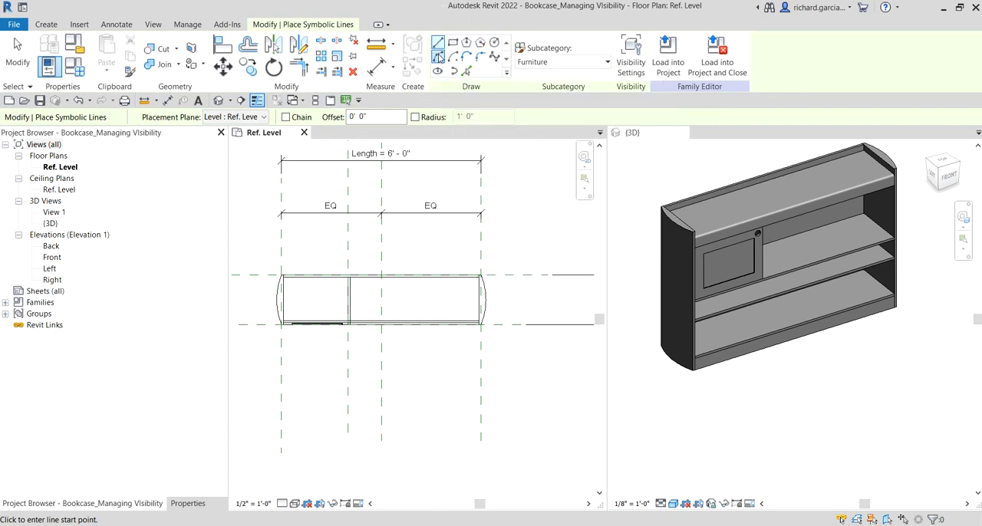
scroll(306, 327, up, 3)
scroll(319, 280, up, 2)
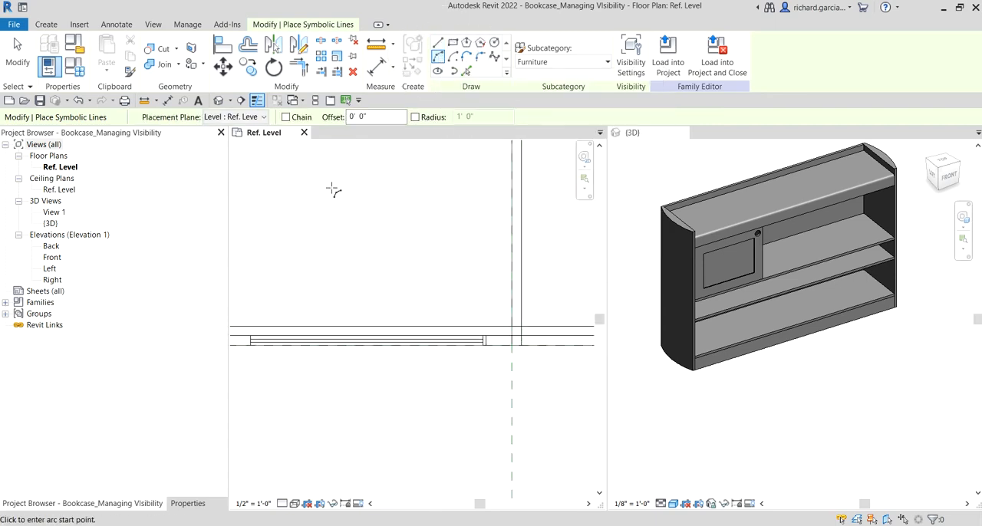
scroll(332, 207, up, 2)
click(331, 226)
click(332, 164)
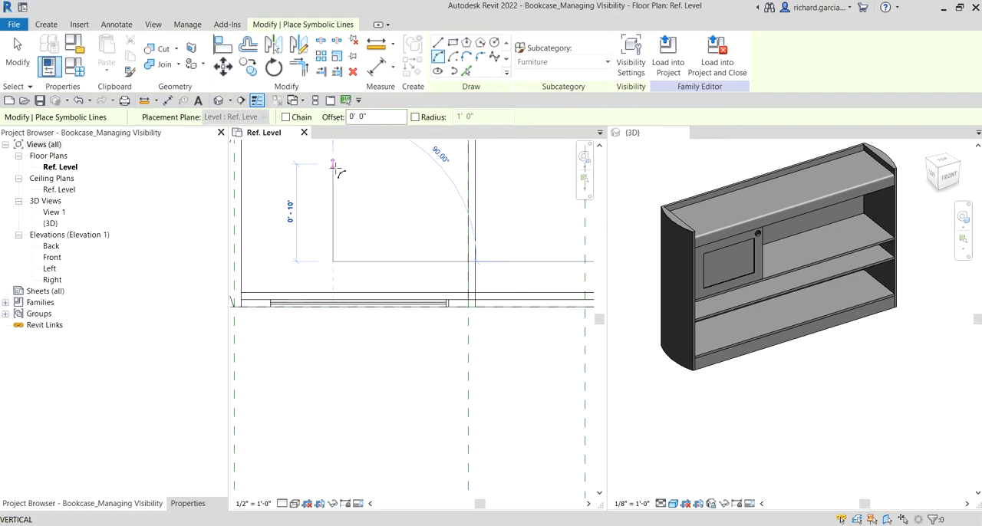
click(305, 204)
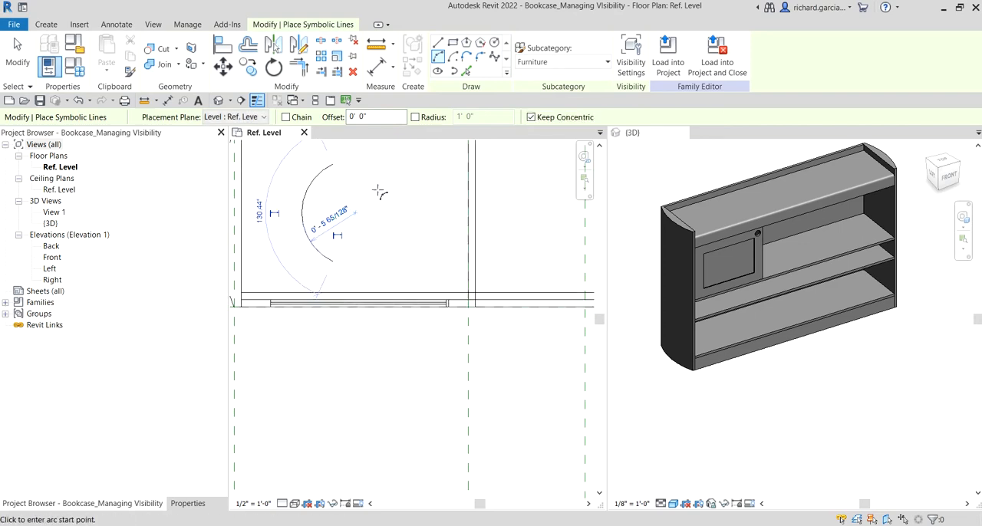
- Draw a horizontal symbolic line about 3'-9" long to the right from the arc's upper endpoint
click(439, 43)
scroll(401, 208, down, 4)
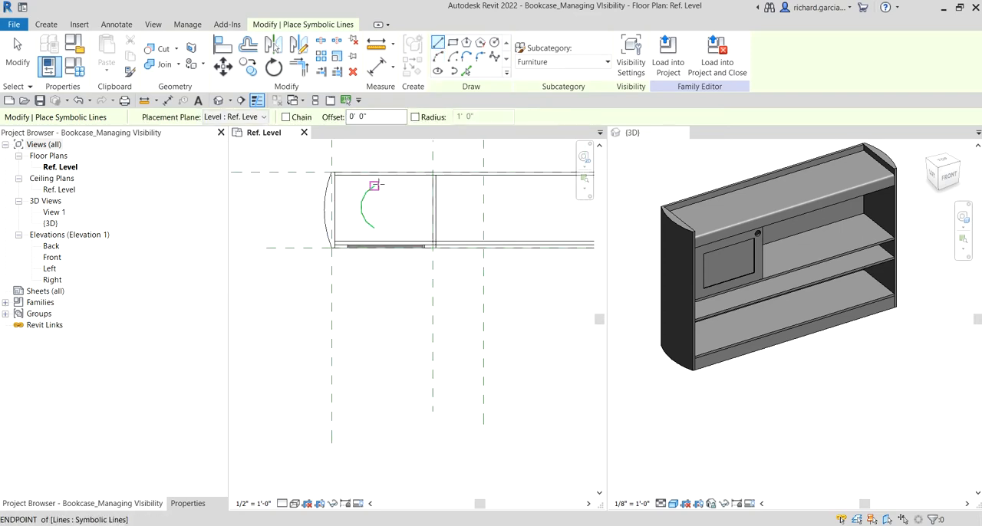
click(376, 184)
middle_drag(464, 193, 377, 205)
scroll(376, 205, down, 1)
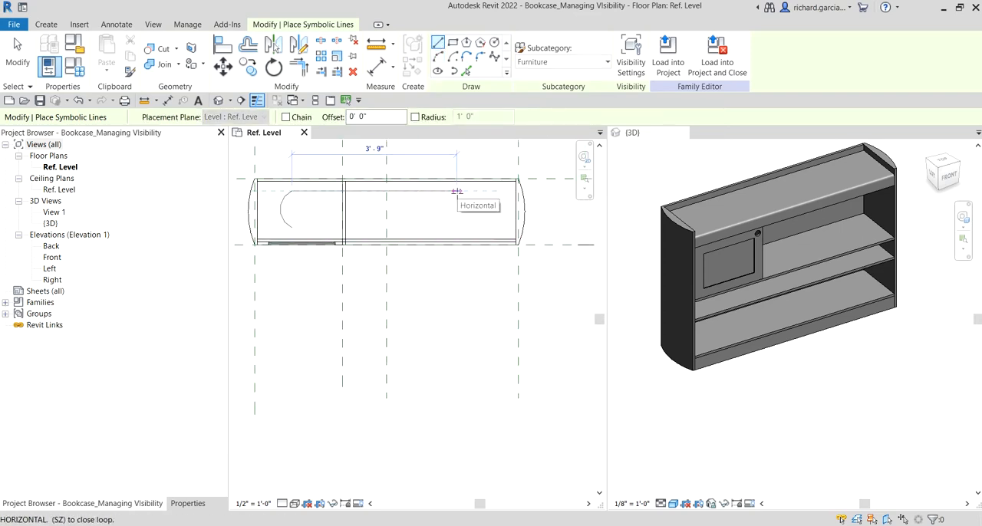
click(456, 191)
- Draw a matching horizontal symbolic line 3'-9" long from the arc's lower endpoint and end line placement
scroll(318, 226, up, 1)
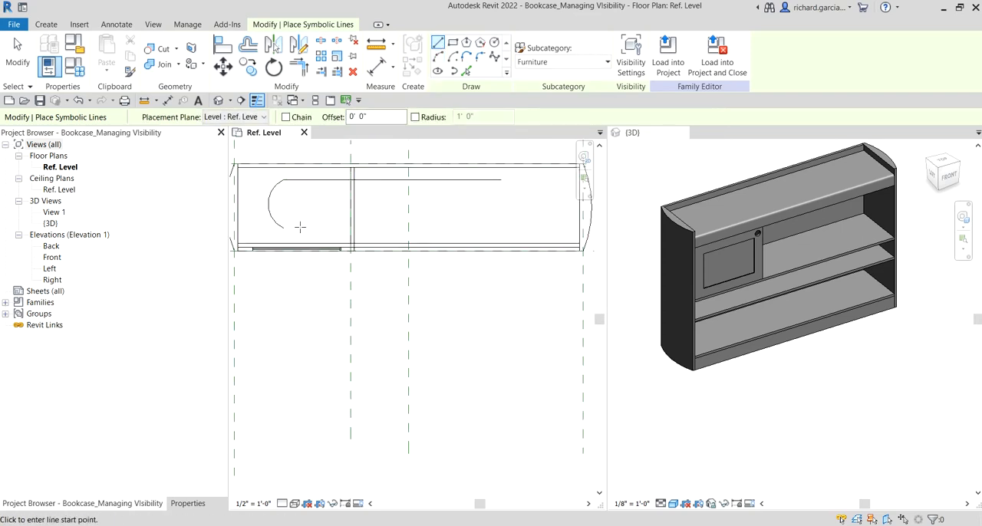
click(284, 228)
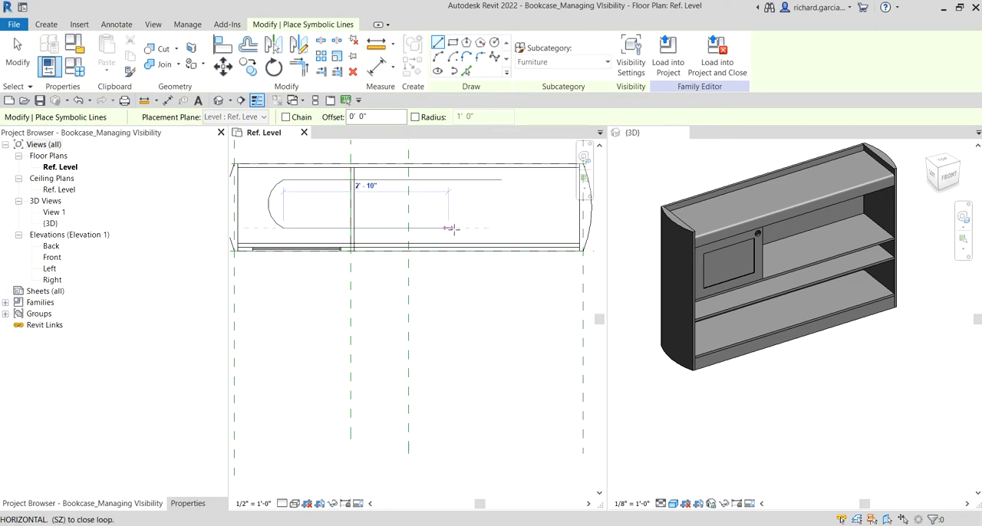
click(501, 228)
key(Escape)
key(Escape)
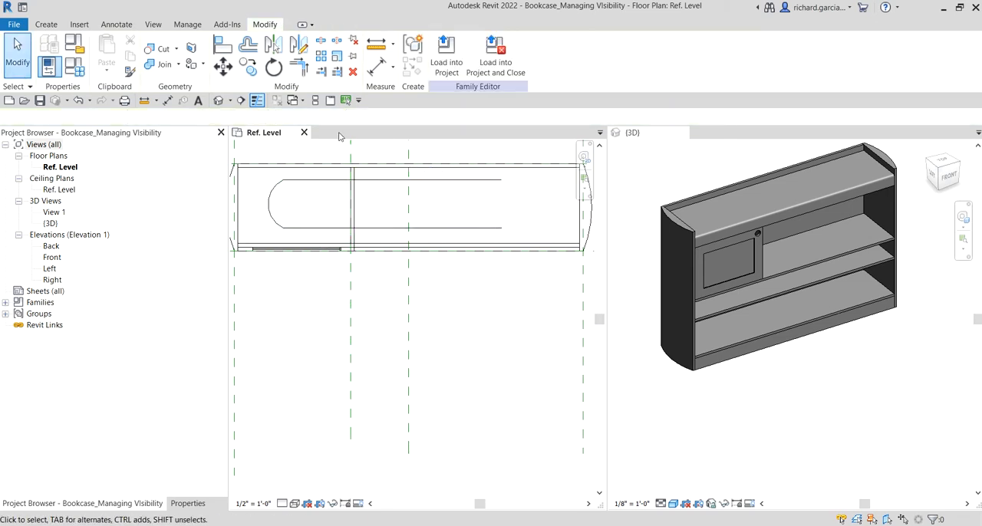
- Mirror a copy of the arc about a vertical axis drawn through the upper line's midpoint, closing the slot shape
click(274, 194)
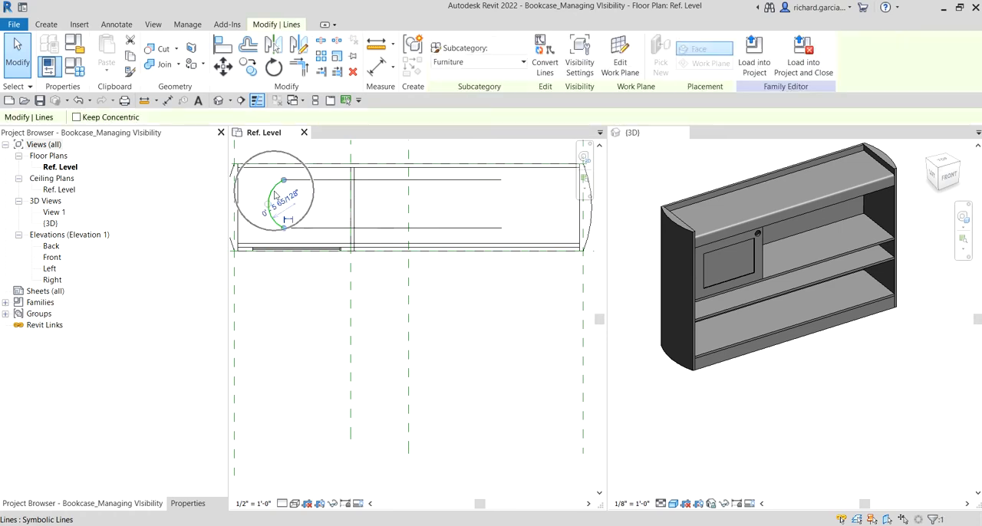
click(299, 48)
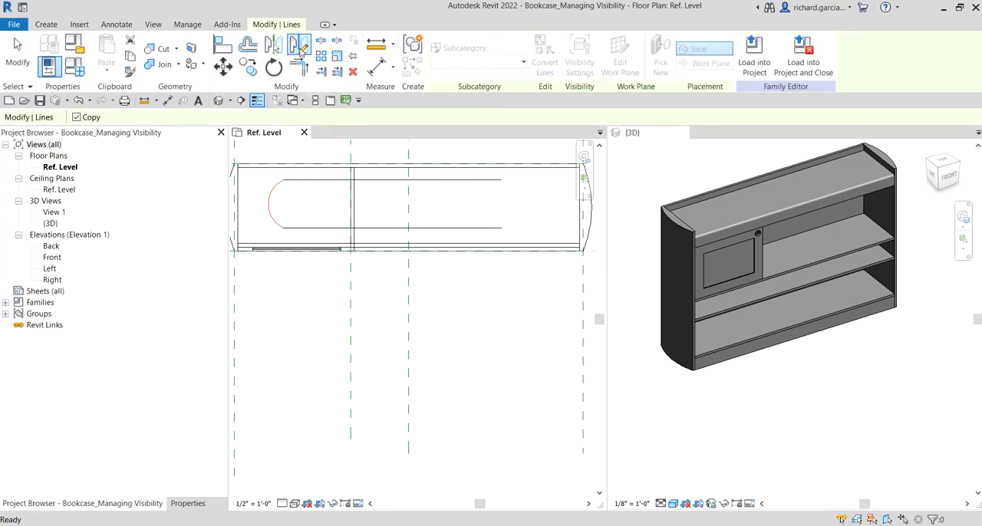
click(392, 180)
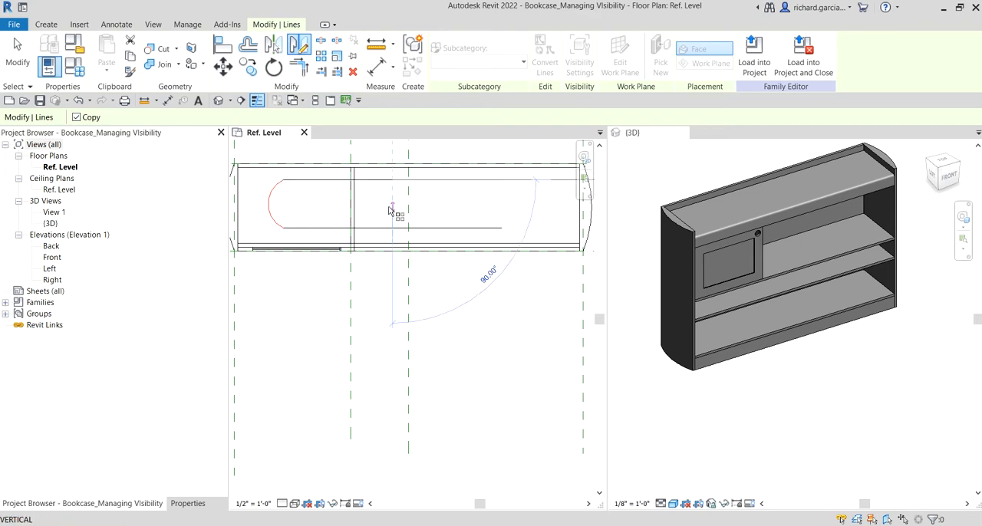
click(390, 206)
click(388, 206)
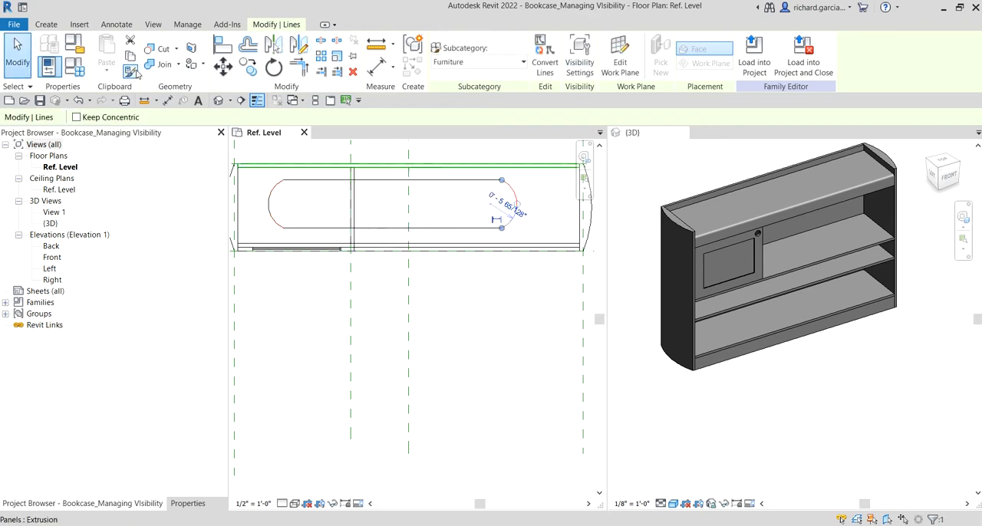
- Align the upper symbolic line of the slot shape with the Back reference plane and lock the alignment
click(19, 52)
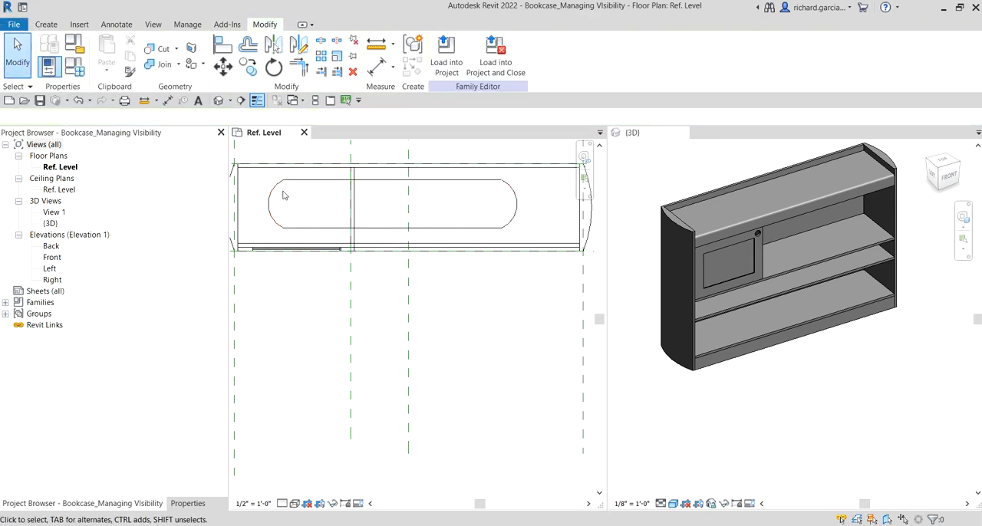
scroll(283, 194, down, 3)
middle_drag(293, 204, 352, 226)
scroll(356, 215, up, 2)
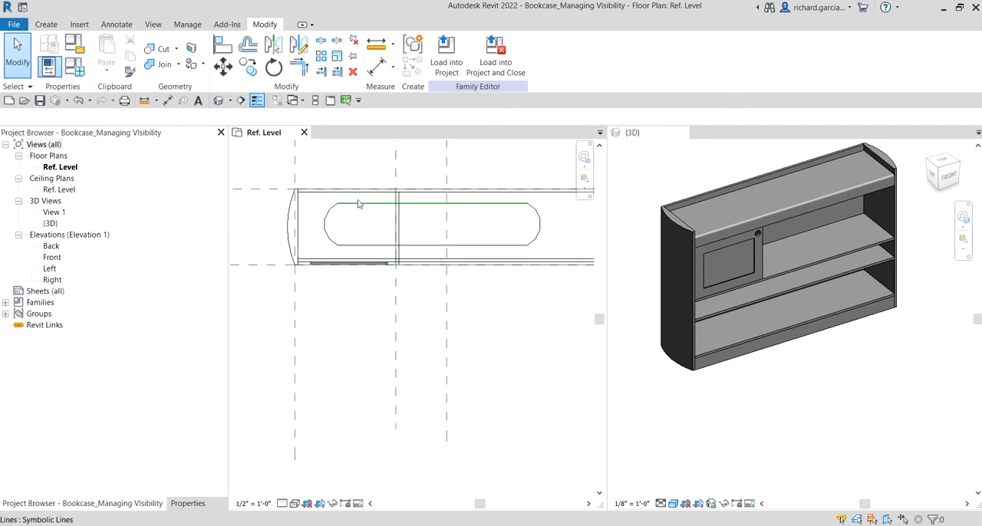
middle_drag(458, 251, 406, 253)
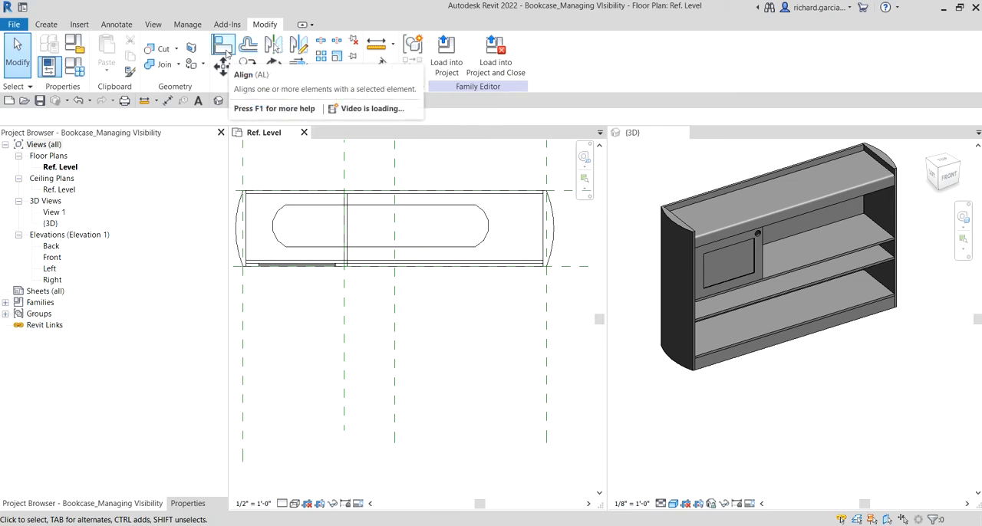
click(224, 49)
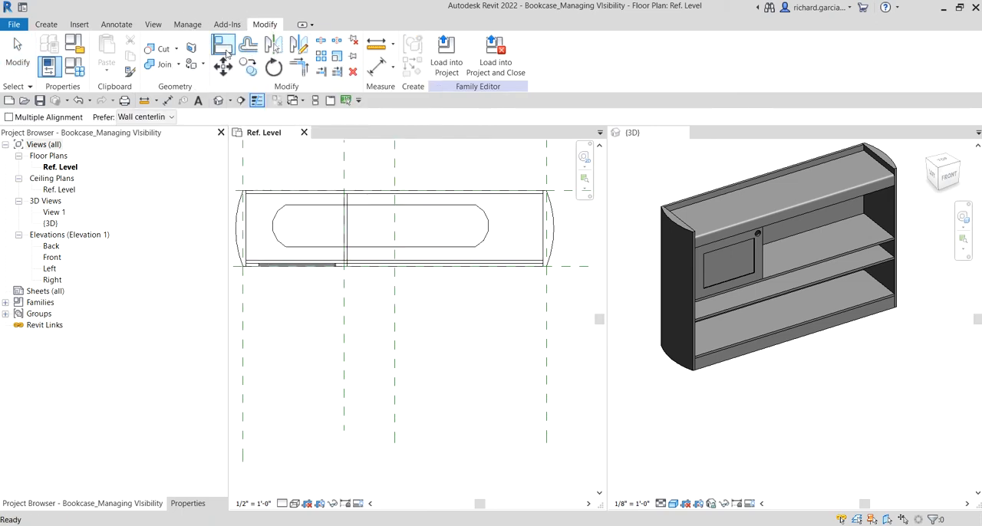
scroll(300, 168, up, 1)
scroll(302, 170, down, 2)
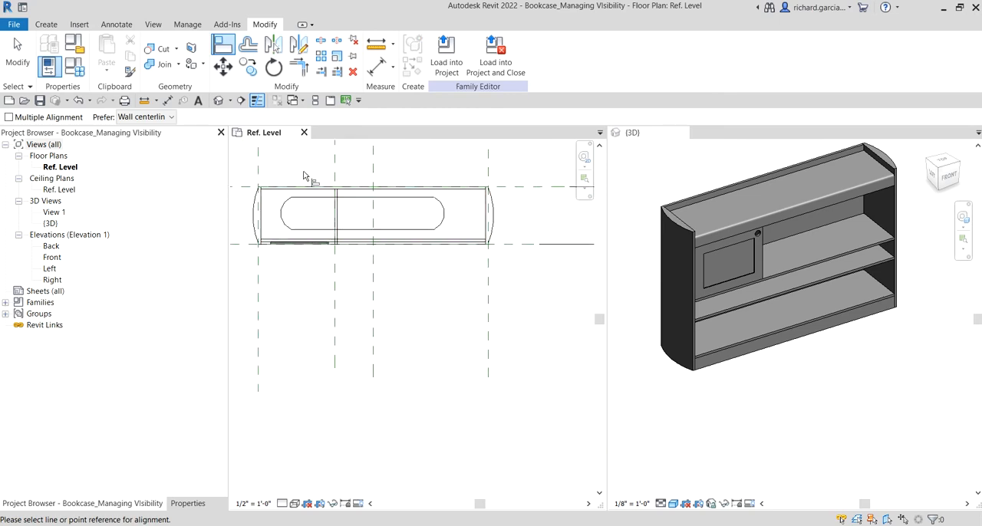
middle_drag(305, 172, 272, 193)
click(483, 205)
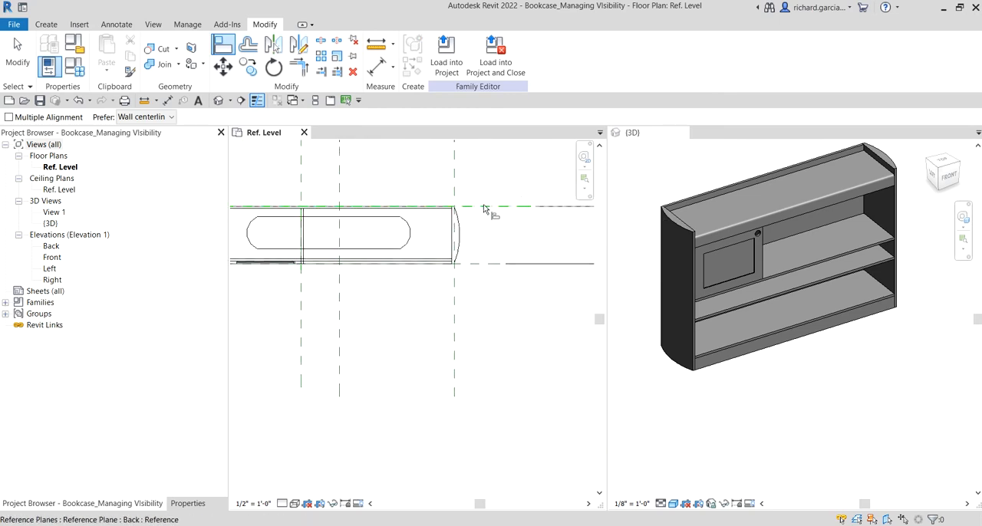
click(376, 218)
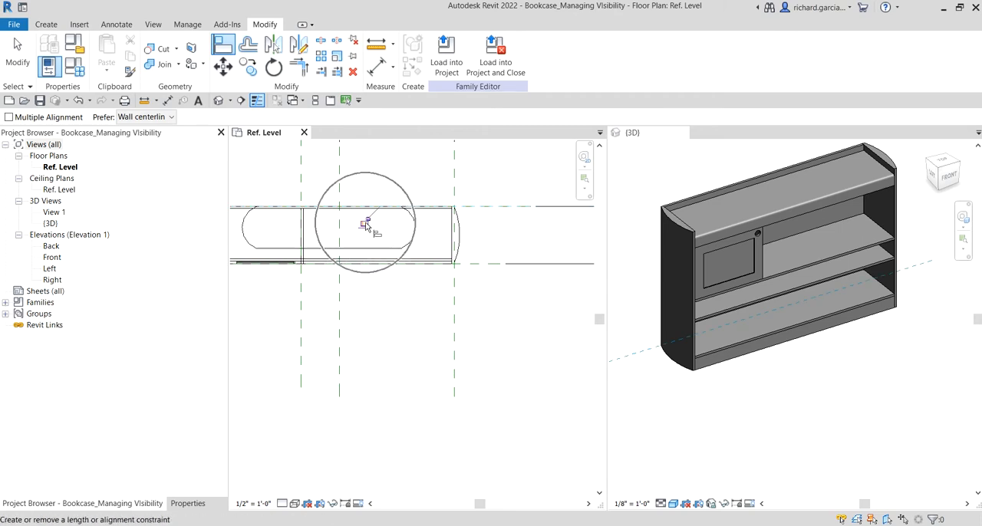
click(366, 221)
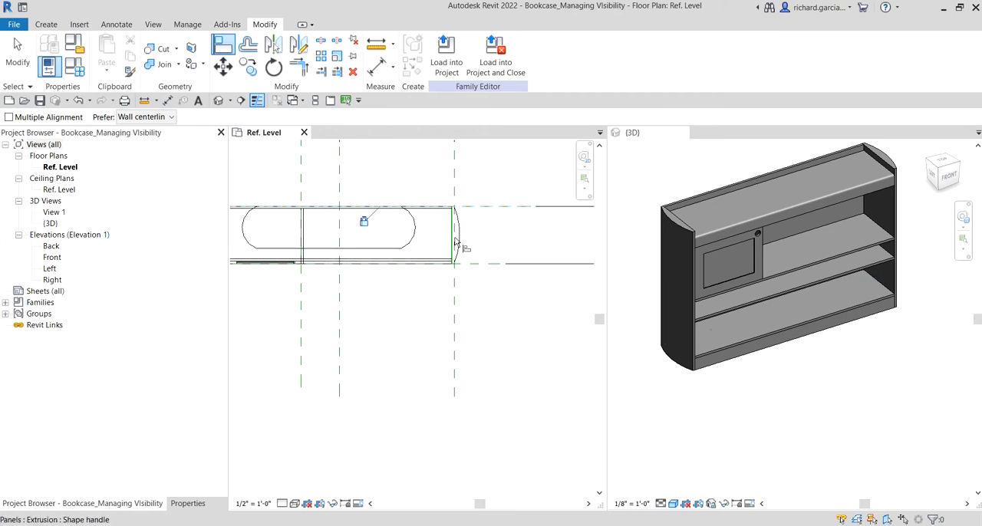
- Try to align the lower symbolic line with the inner front edge of the base extrusion
scroll(459, 245, up, 2)
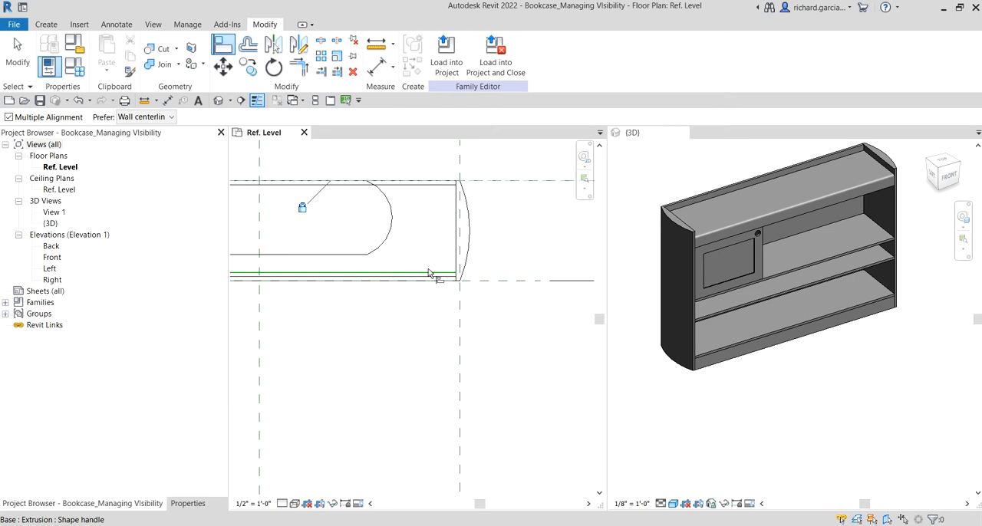
click(431, 273)
click(342, 255)
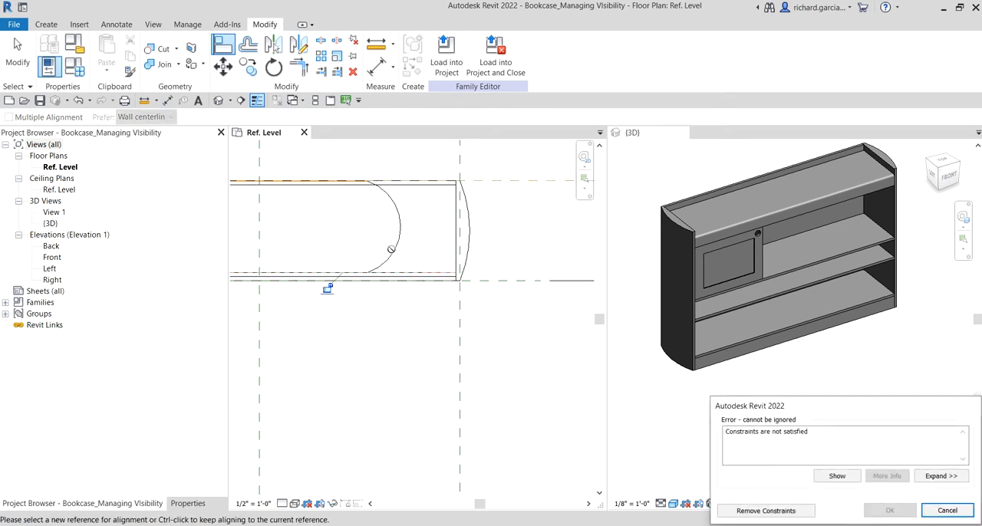
scroll(425, 243, down, 3)
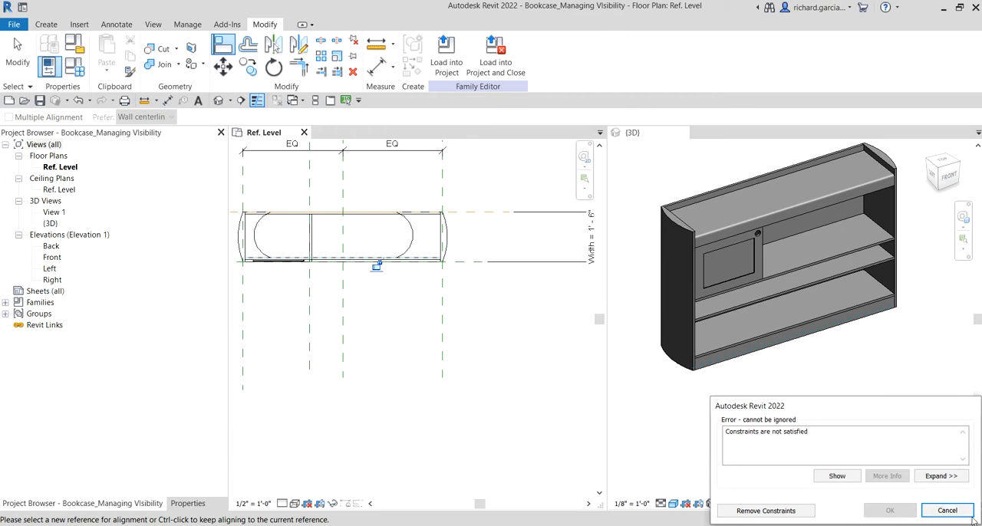
click(947, 510)
- Align the right symbolic arc with the curved outer edge of the bookcase's right side panel
scroll(386, 264, up, 3)
middle_drag(450, 246, 470, 281)
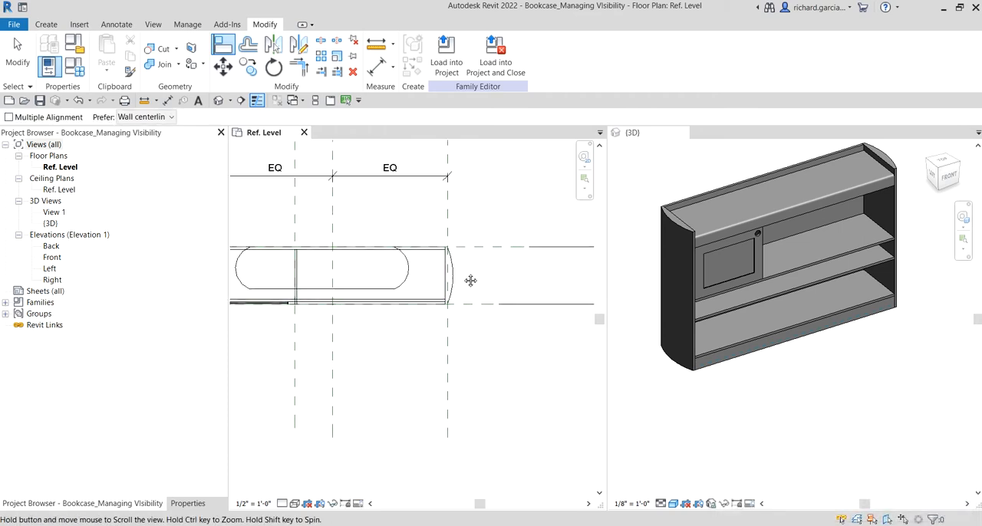
scroll(447, 273, up, 2)
key(ctrl)
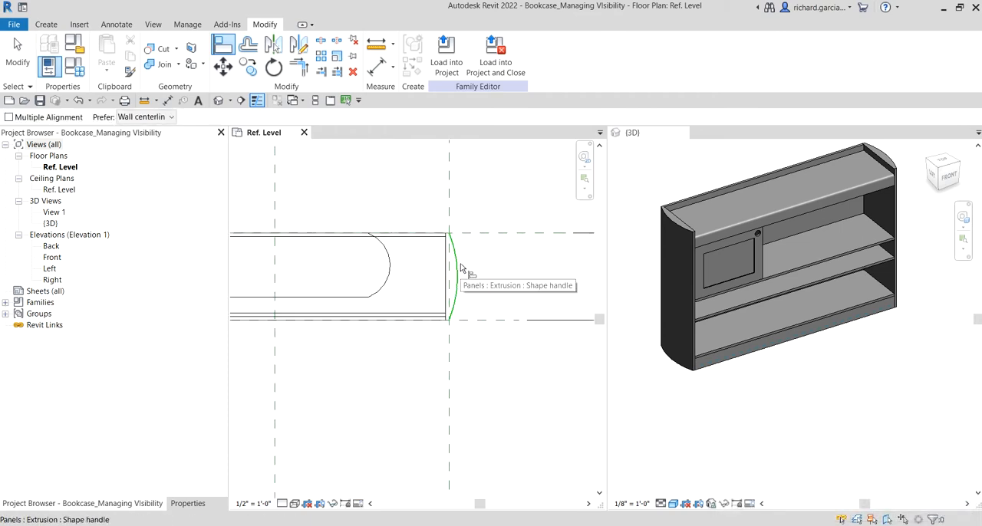
click(460, 267)
click(390, 263)
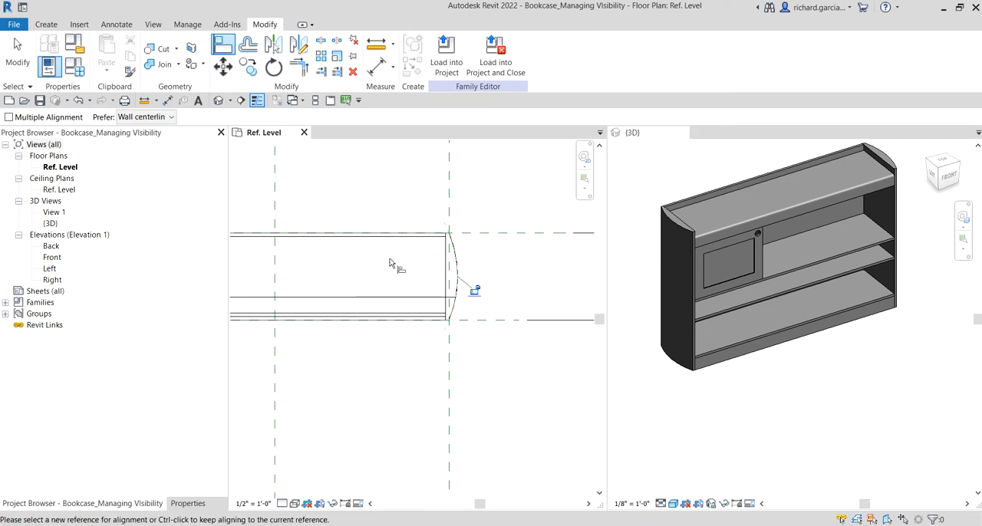
- Align the left symbolic arc with the curved outer edge of the bookcase's left side panel
scroll(470, 289, down, 1)
scroll(465, 287, down, 2)
middle_drag(392, 283, 526, 283)
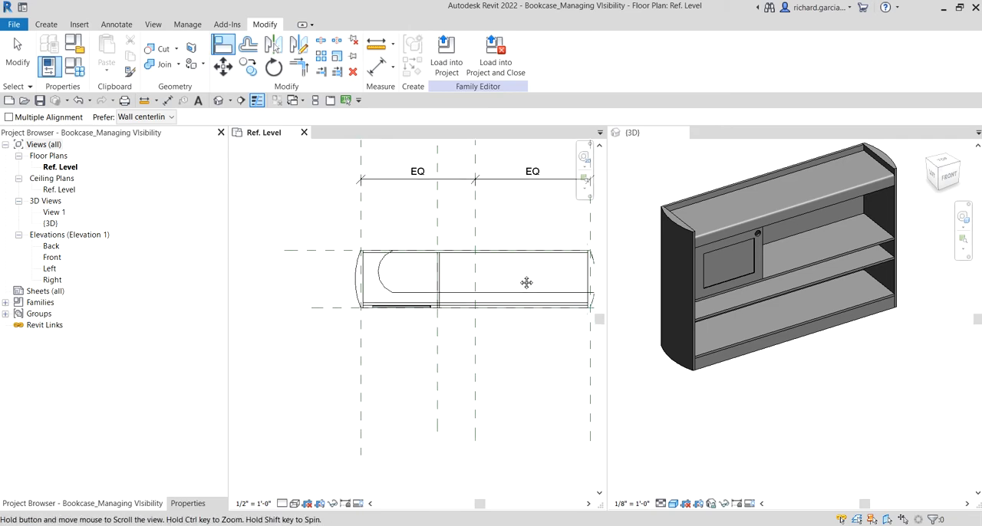
scroll(367, 272, up, 3)
key(ctrl)
click(352, 273)
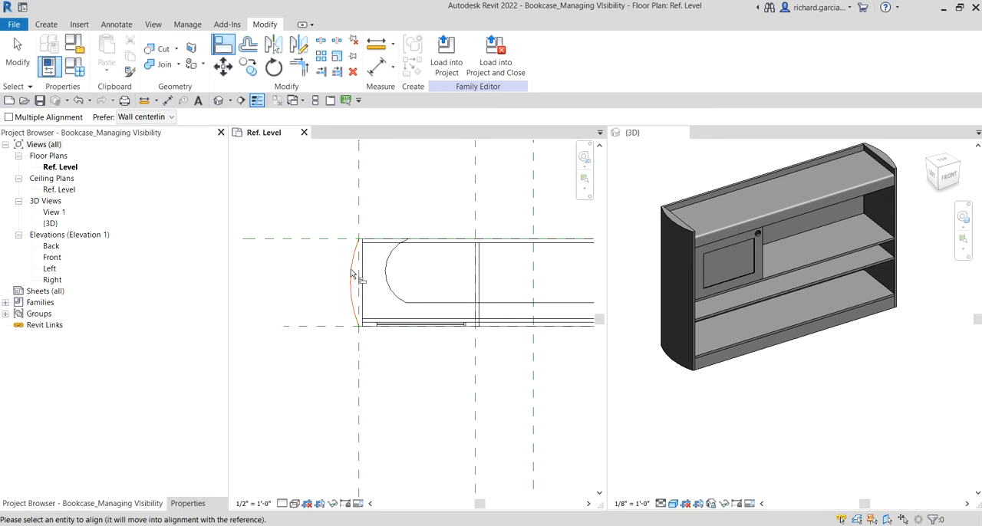
click(387, 266)
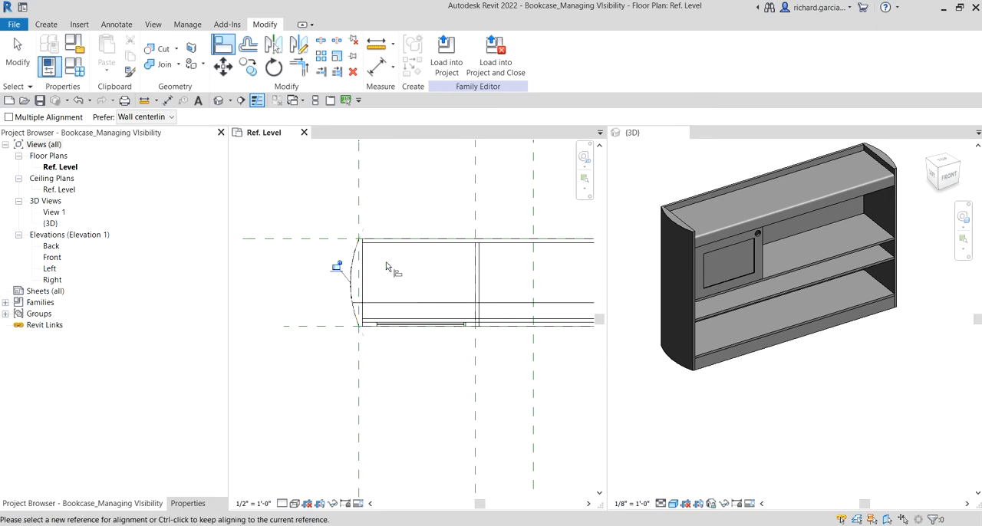
- Align the lower symbolic line with the Front reference plane, lock the alignment and end the Align command
scroll(372, 285, down, 3)
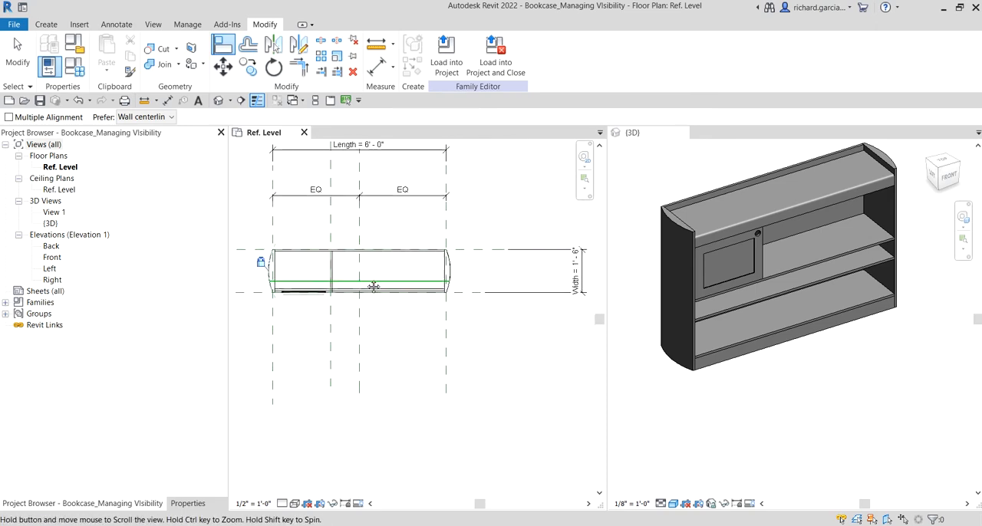
scroll(389, 255, up, 3)
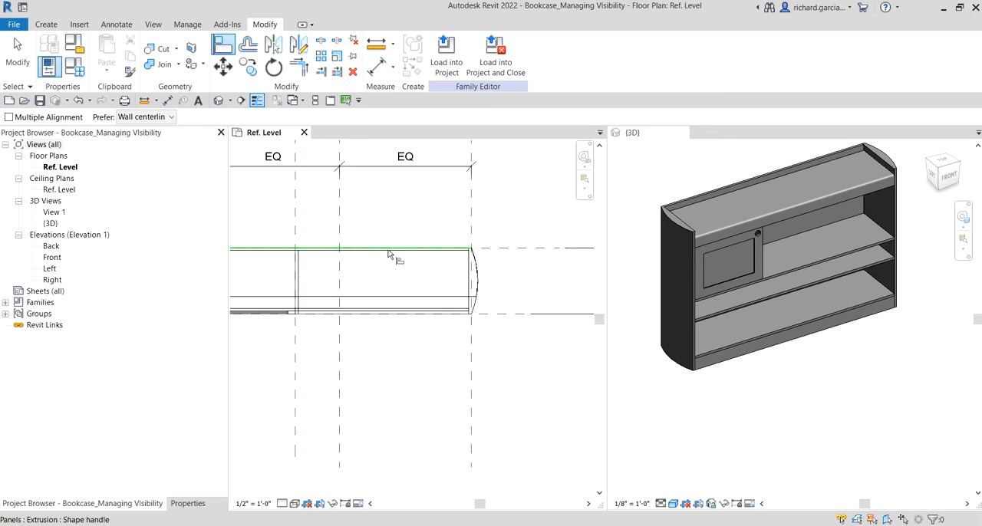
click(496, 313)
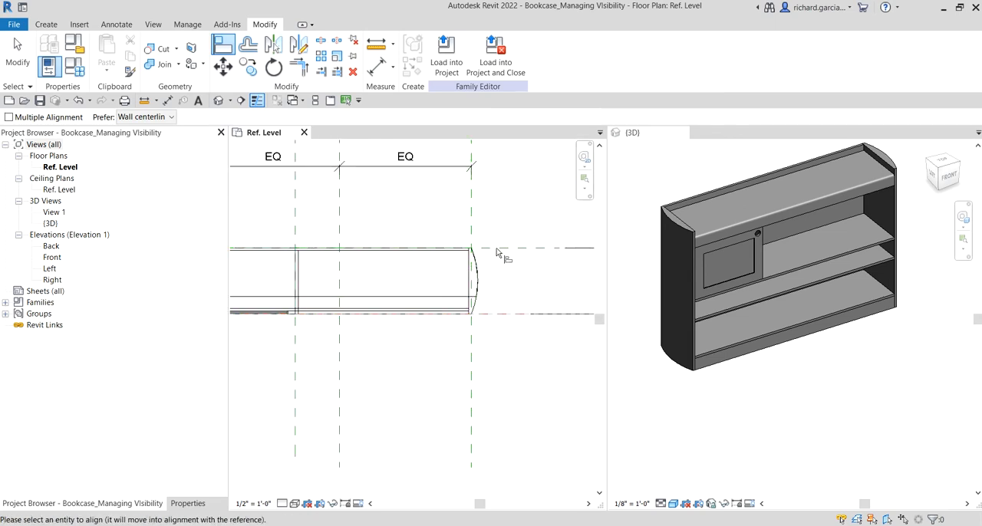
click(439, 298)
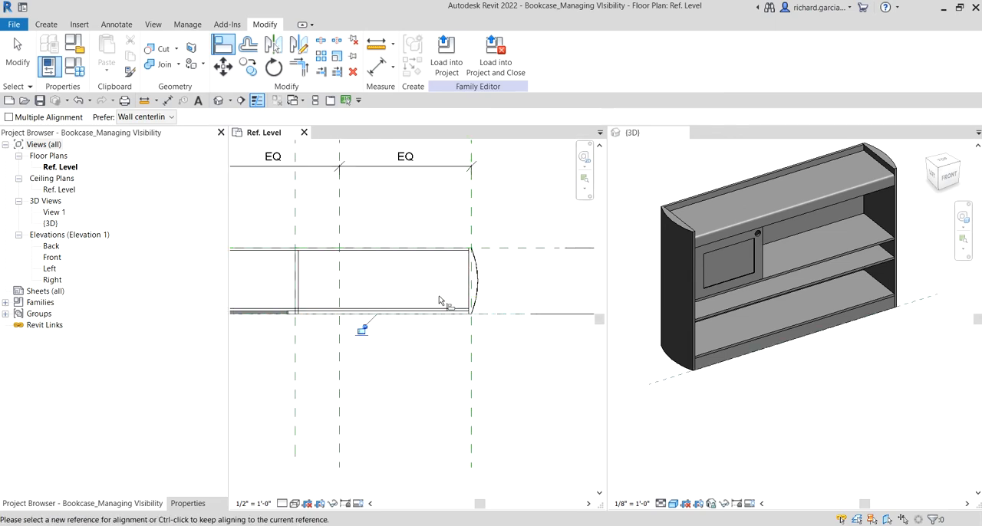
click(362, 329)
scroll(384, 343, down, 3)
click(17, 53)
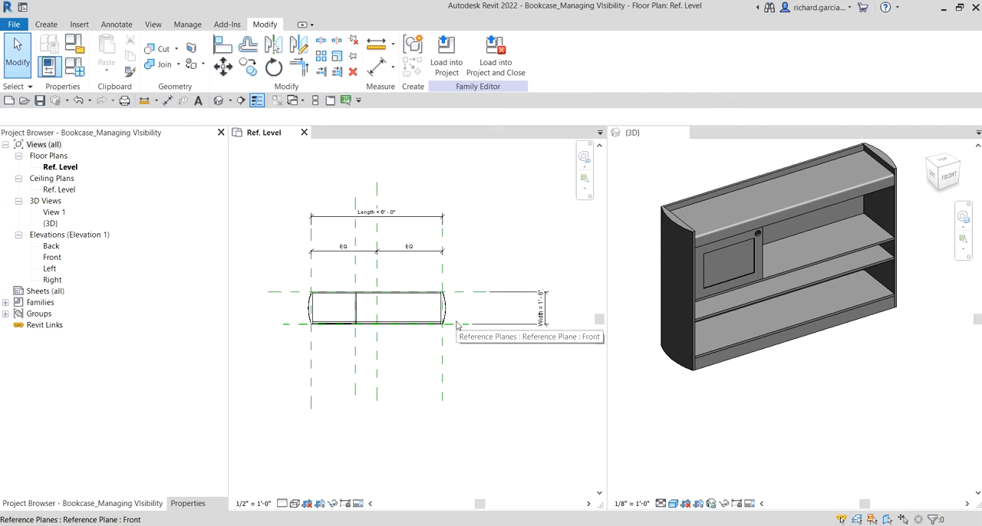
- Select the whole bookcase in plan and filter the selection down to the Lines (Furniture) category only
scroll(325, 293, up, 2)
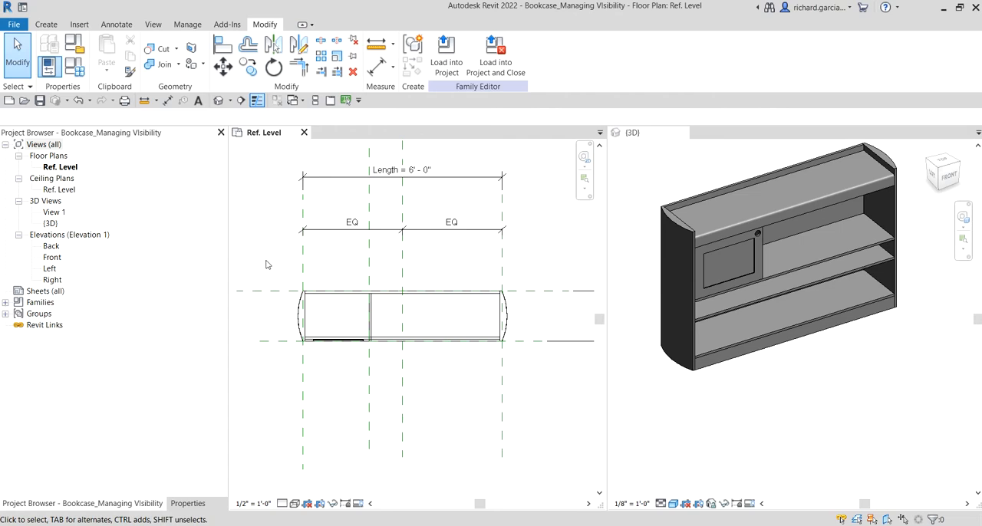
drag(266, 260, 546, 381)
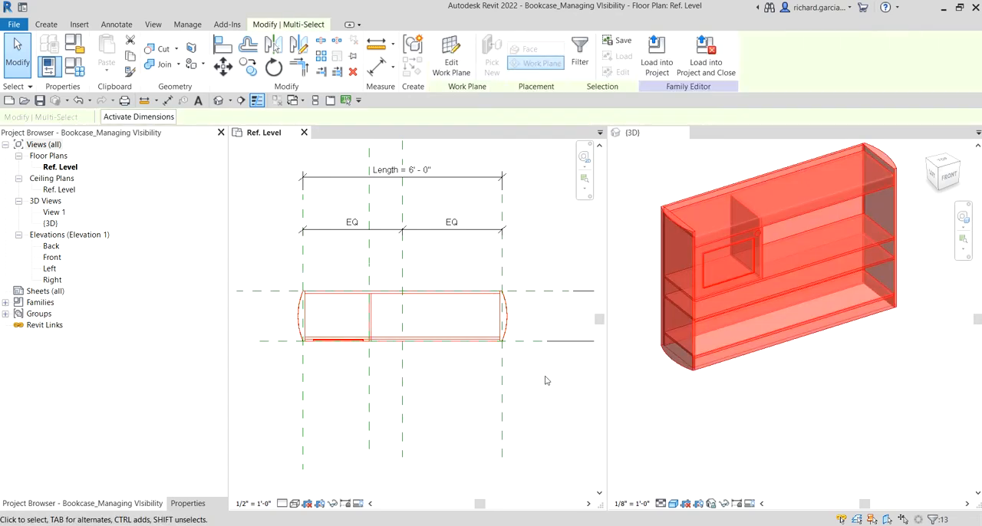
click(580, 68)
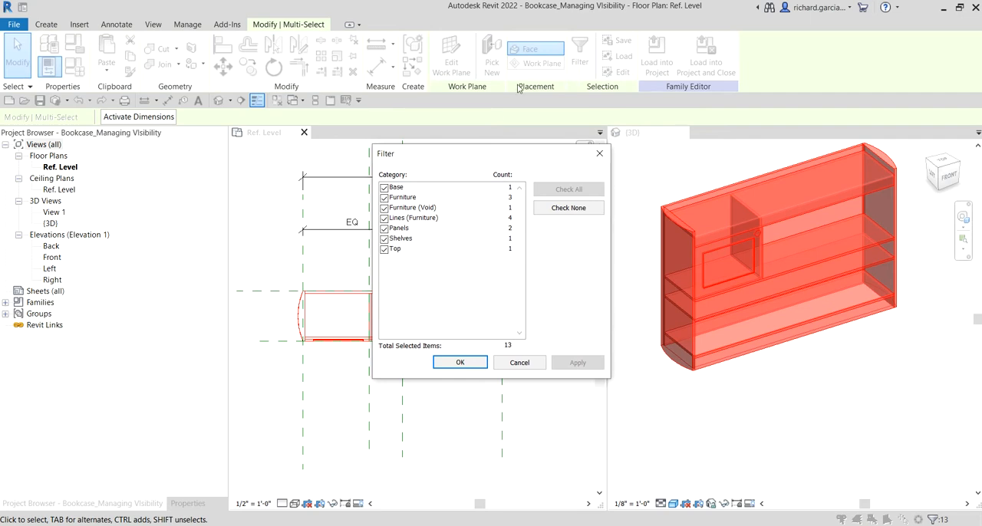
click(571, 209)
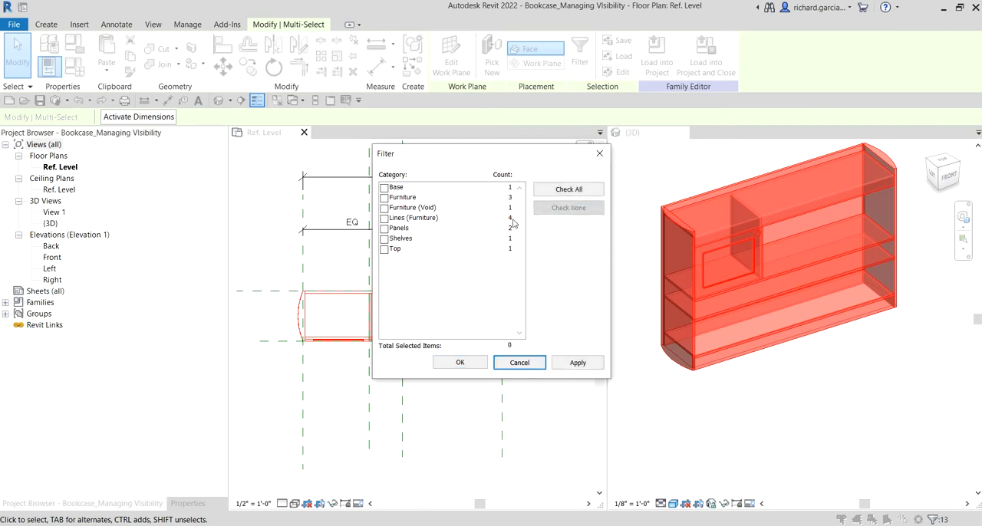
click(384, 219)
click(460, 363)
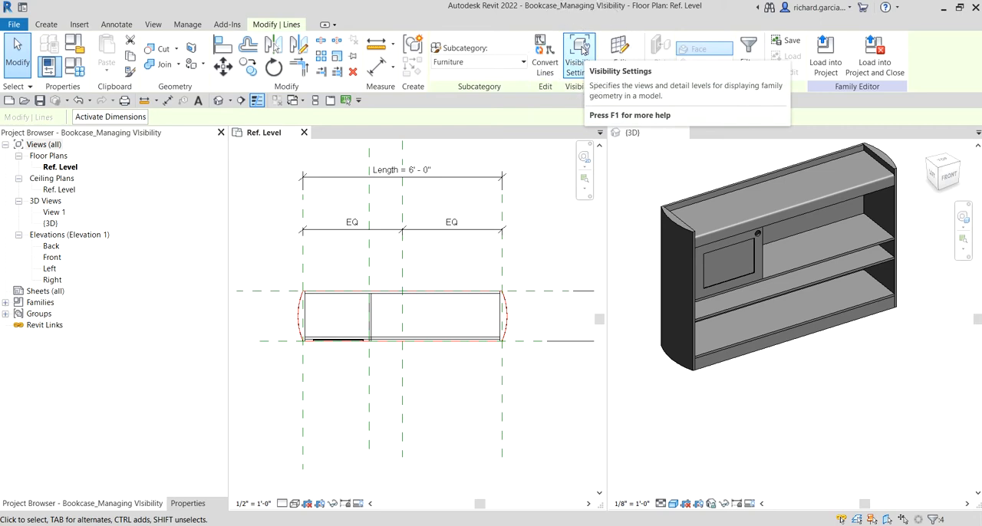
- Review the selected symbolic lines' visibility settings, accept them with Coarse, Medium and Fine enabled, and clear the selection
click(580, 52)
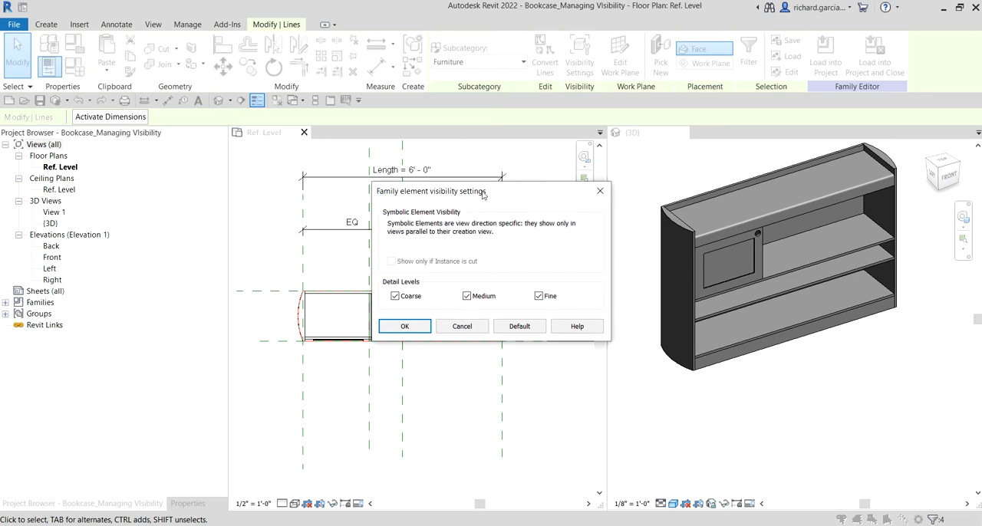
drag(482, 195, 396, 85)
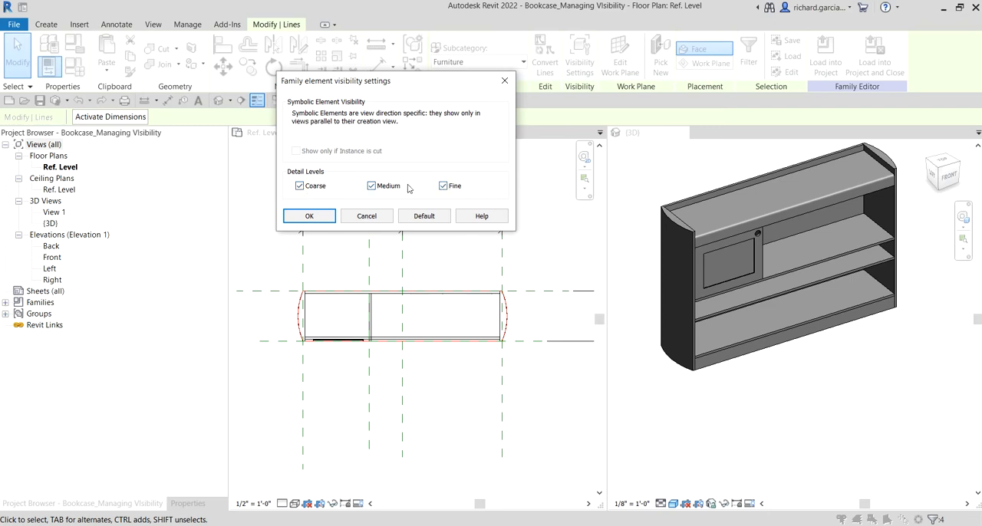
click(316, 221)
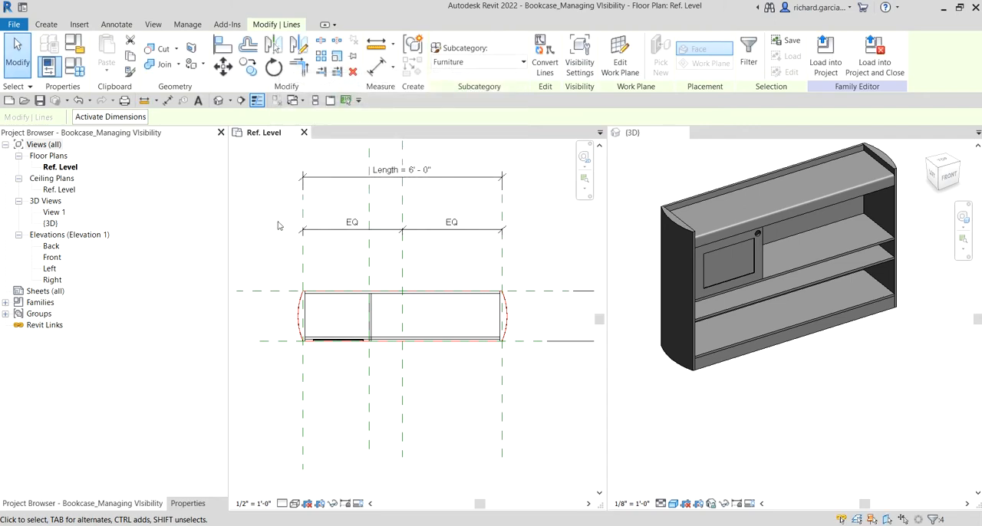
click(270, 223)
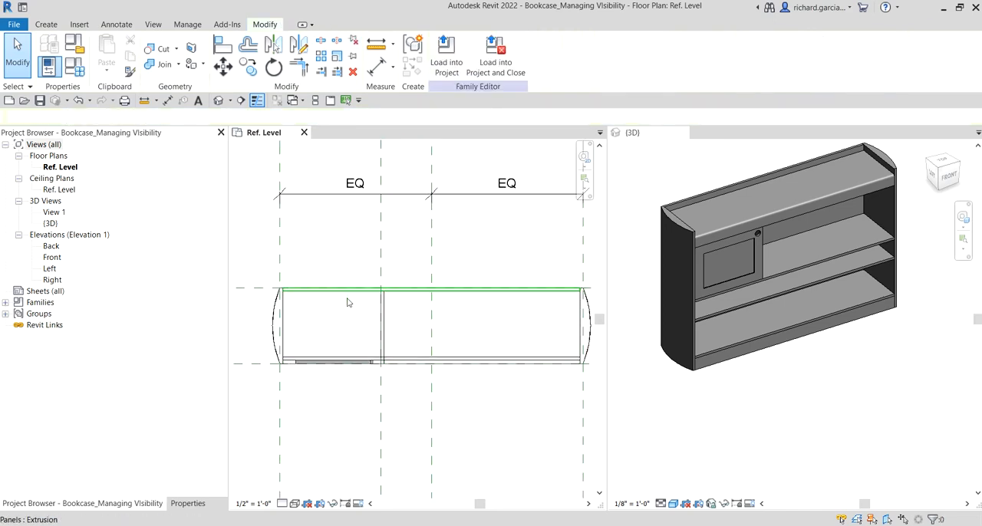
- Draw a symbolic line about 5' - 10 1/2" long along the back panel's inner edge, between the side panels, and lock it in place
scroll(347, 302, up, 2)
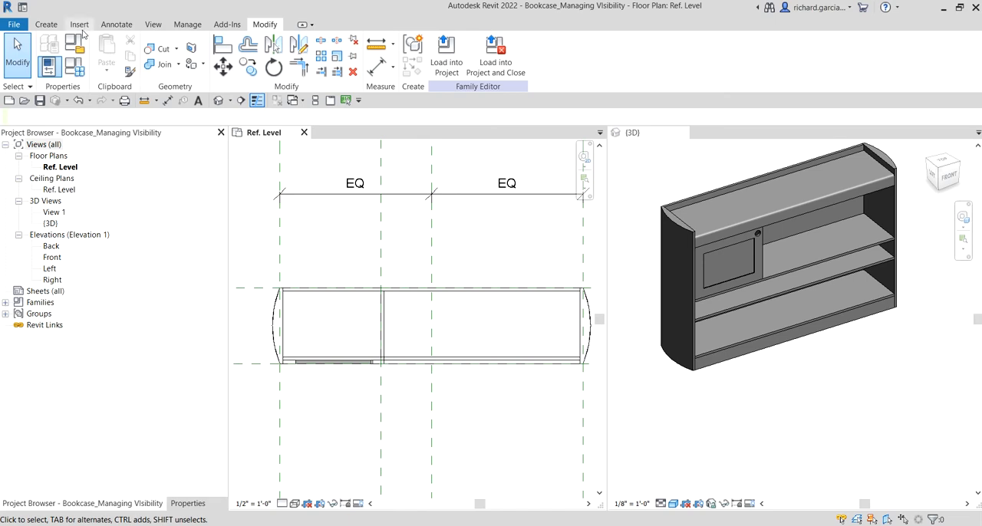
click(116, 23)
click(209, 55)
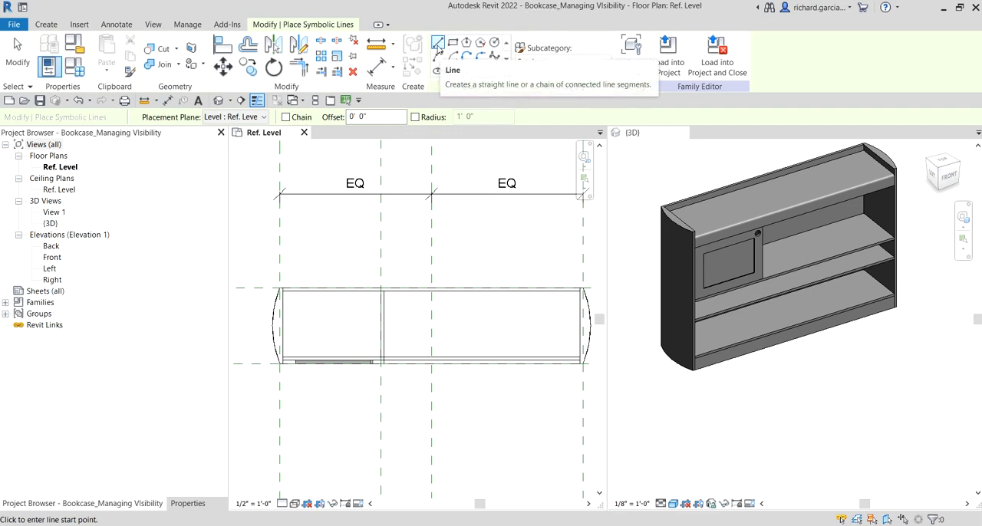
scroll(300, 336, up, 3)
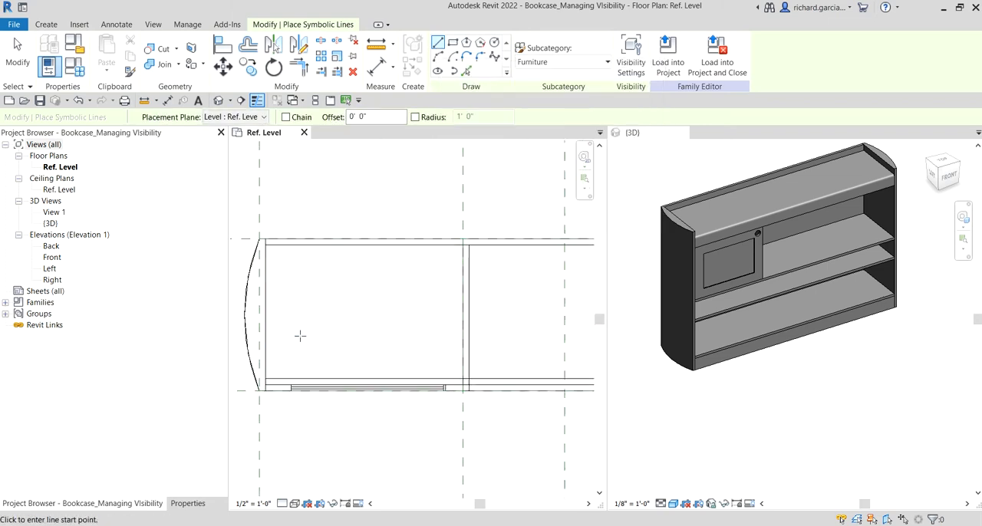
scroll(300, 336, up, 1)
click(255, 218)
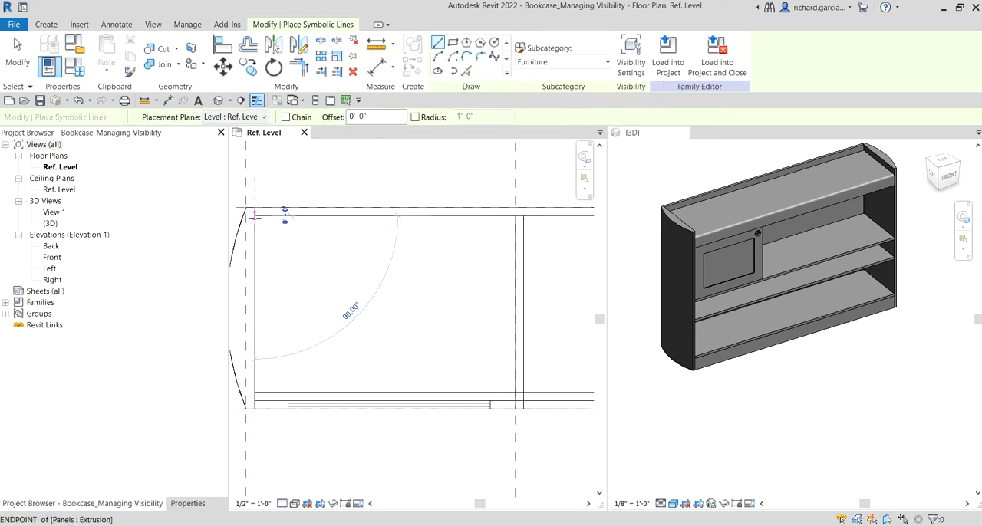
scroll(329, 261, down, 1)
scroll(487, 260, down, 1)
middle_drag(500, 262, 360, 264)
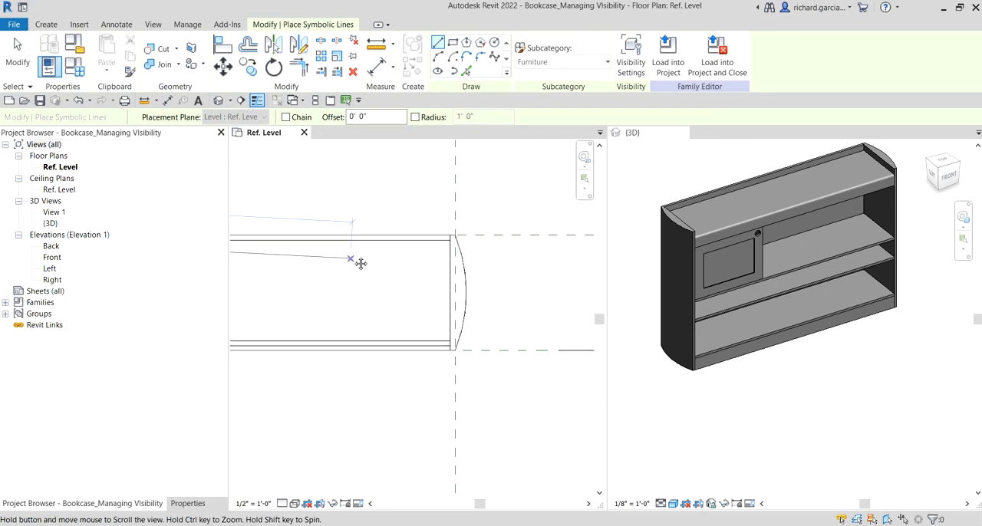
scroll(430, 242, up, 2)
click(470, 231)
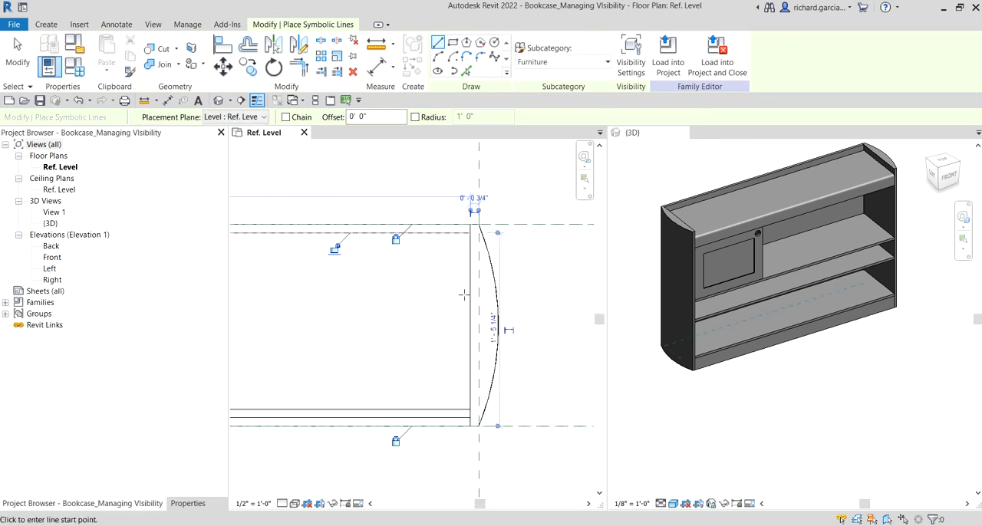
scroll(460, 314, down, 3)
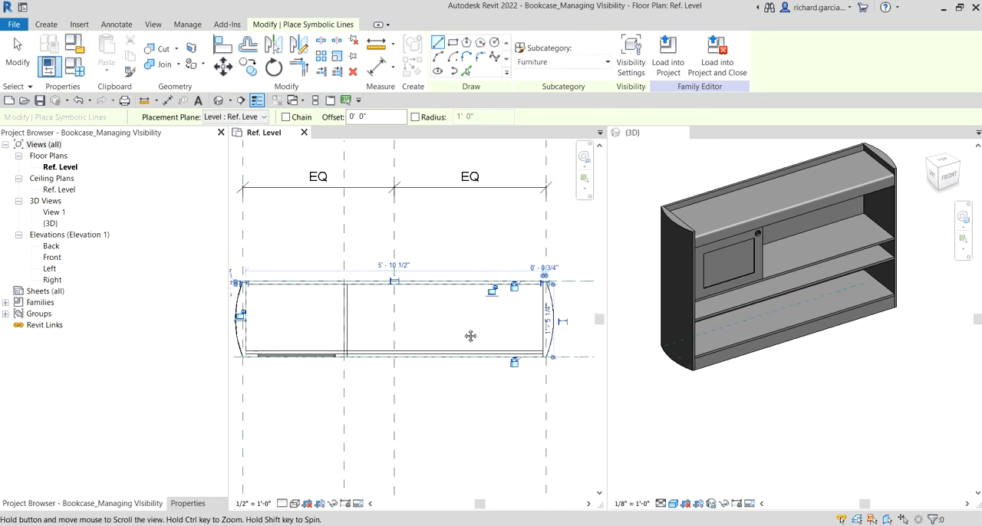
click(494, 291)
- Draw a symbolic line about 1' - 3 3/4" long down the left side panel's inner face to the base and lock it to the panel
middle_drag(339, 339, 467, 329)
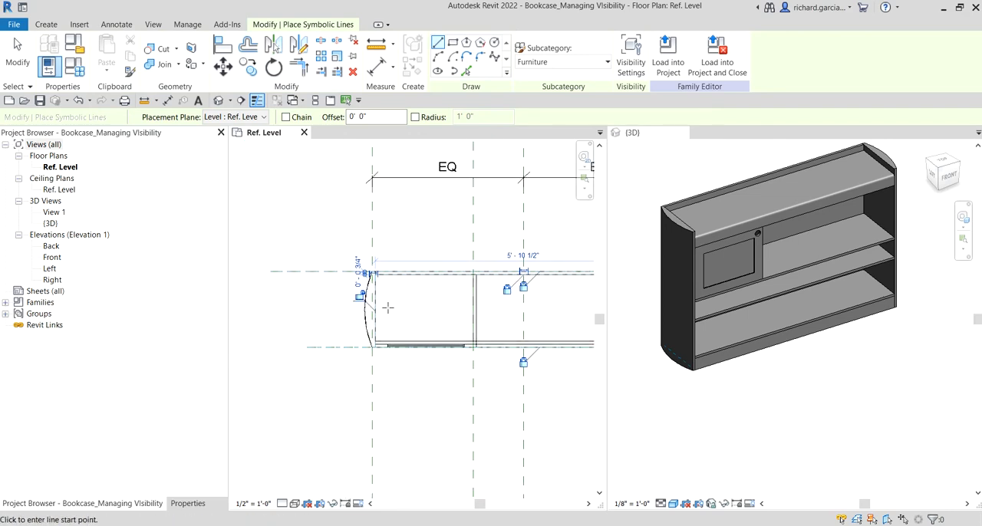
scroll(387, 306, up, 2)
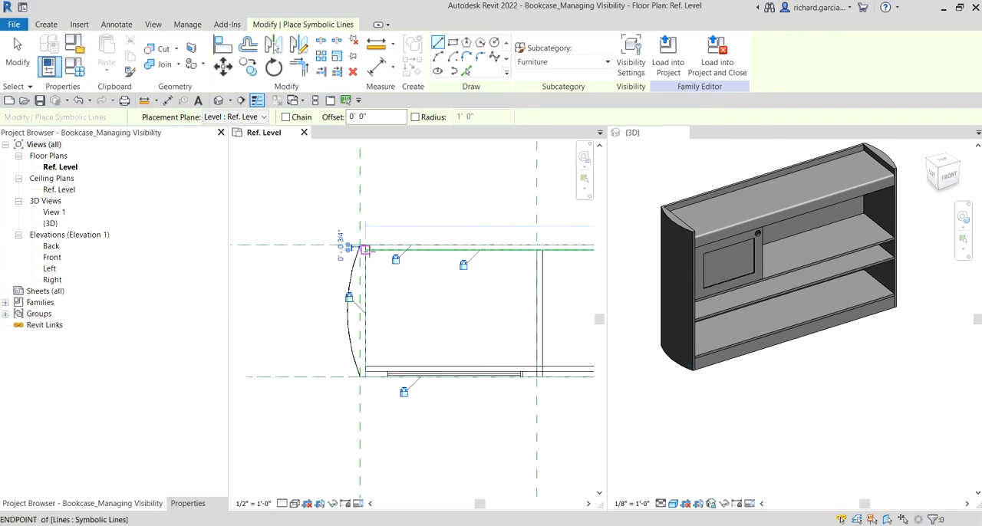
click(365, 249)
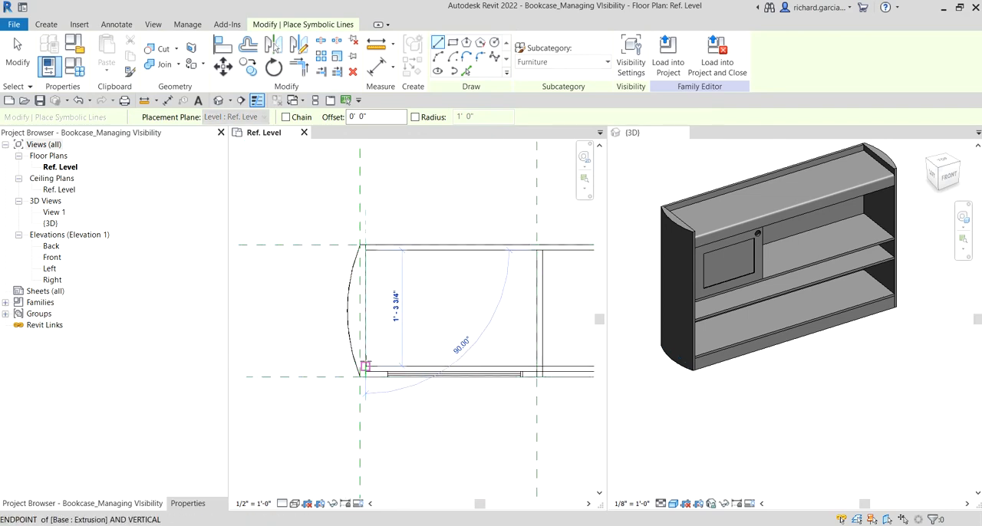
click(365, 366)
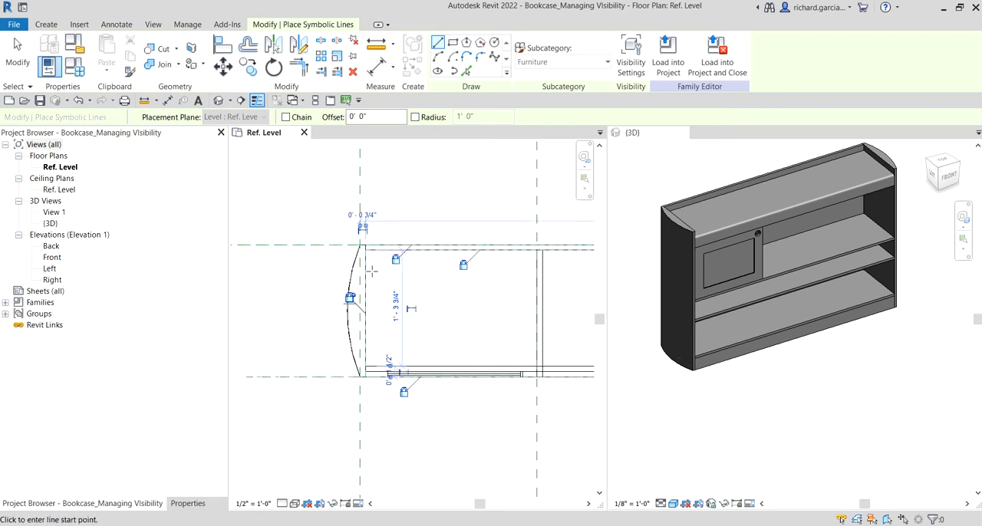
click(350, 299)
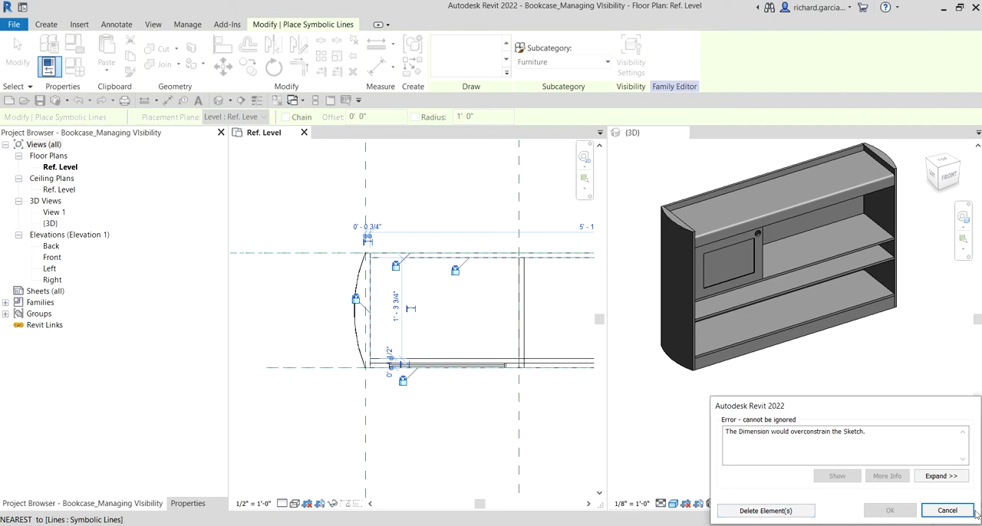
click(947, 510)
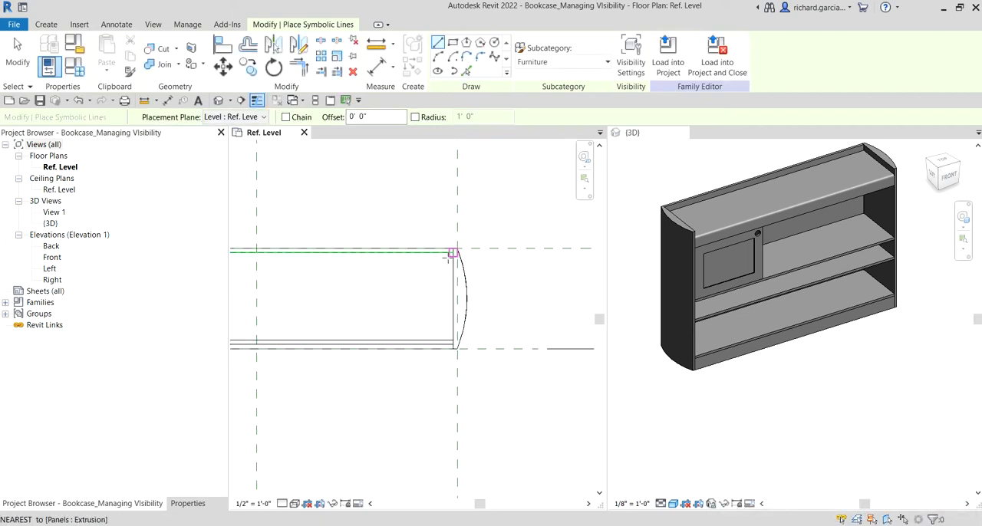
- Draw a symbolic line about 1' - 3 3/4" long down the right side panel's inner face, lock it to the panel and end the line command
click(449, 255)
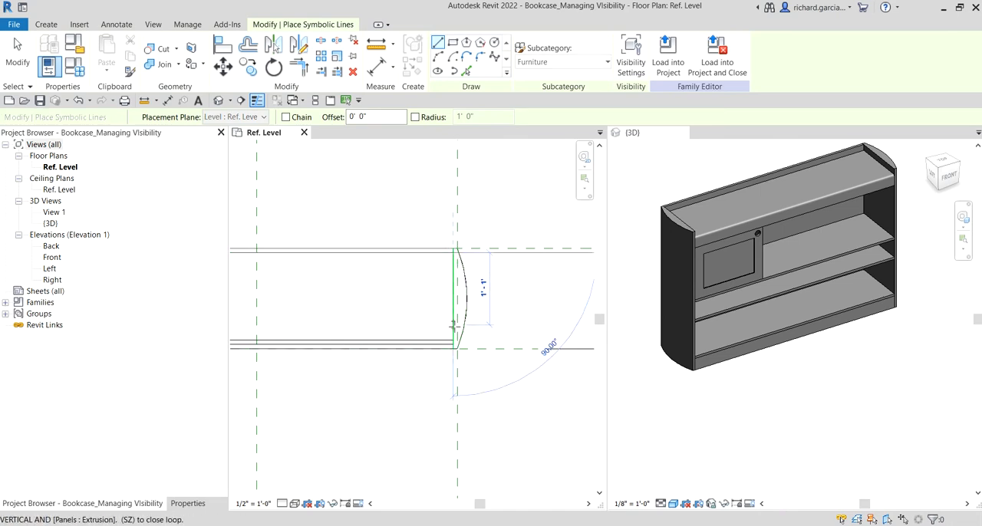
click(456, 342)
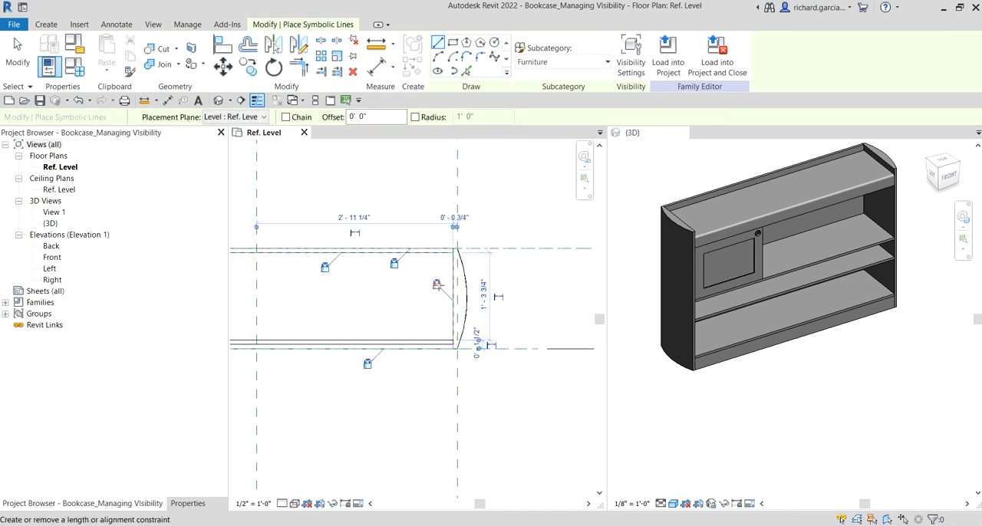
scroll(416, 292, down, 2)
middle_drag(383, 320, 458, 316)
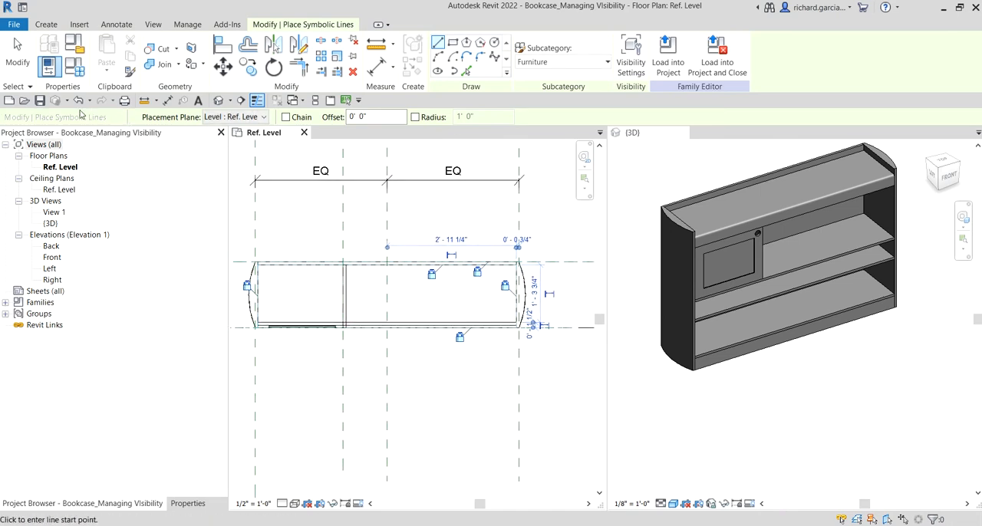
click(16, 55)
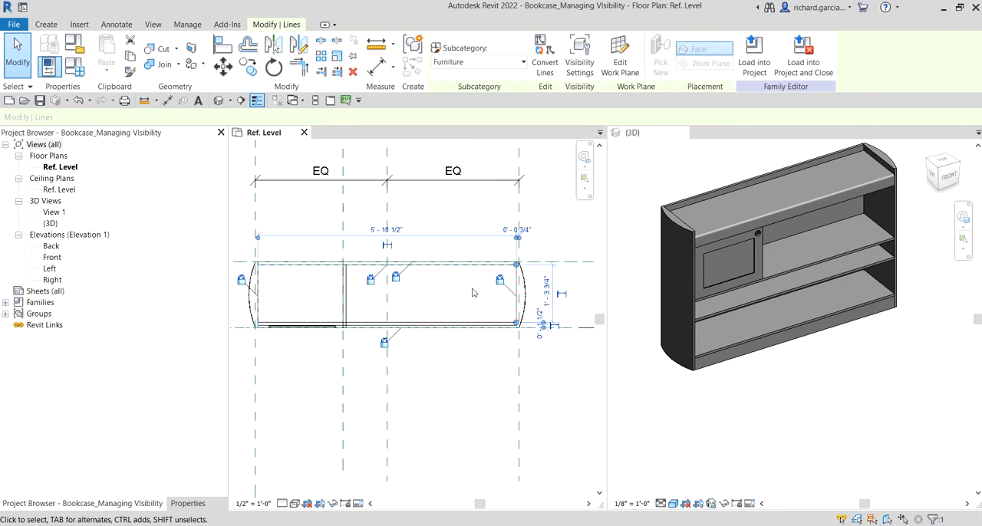
- Disable the Medium and Fine detail levels in the visibility settings of the three inner symbolic lines
click(441, 266)
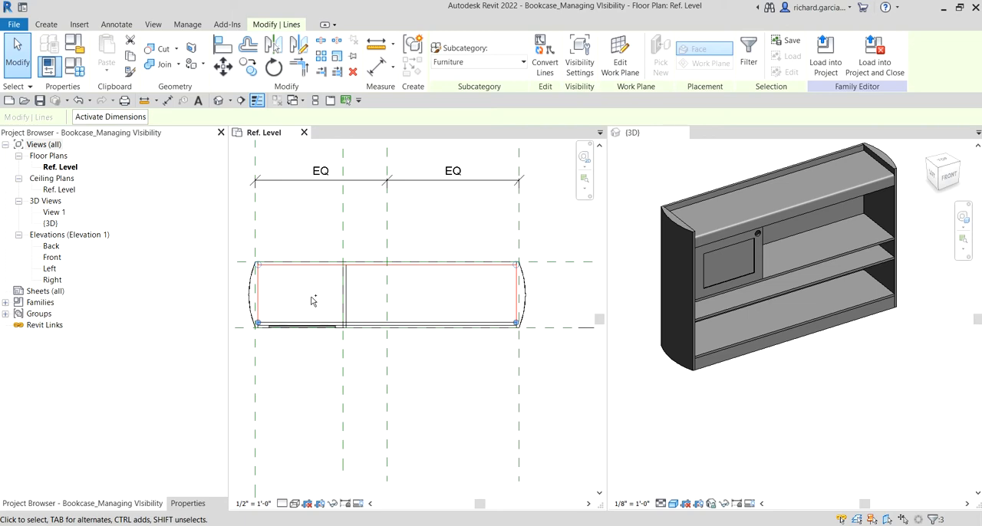
click(583, 63)
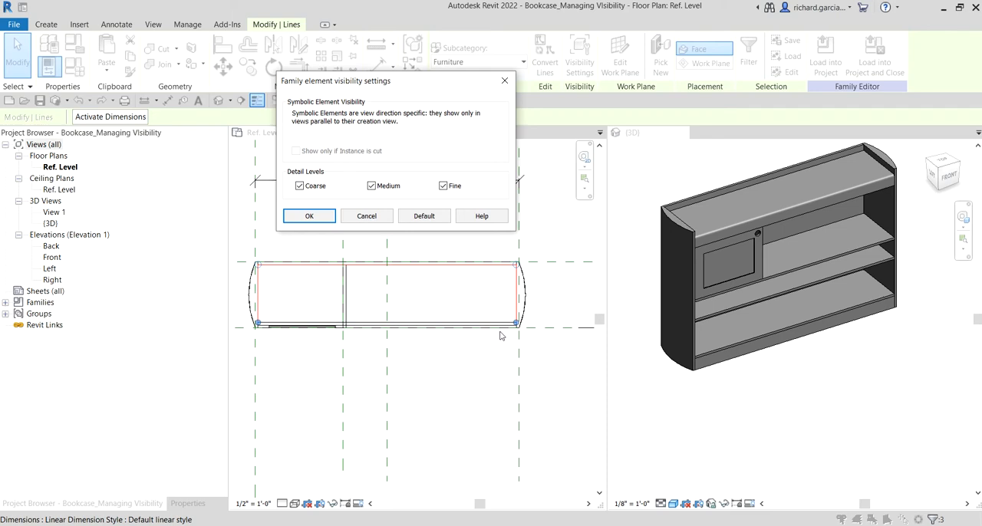
click(371, 186)
click(443, 187)
key(ctrl)
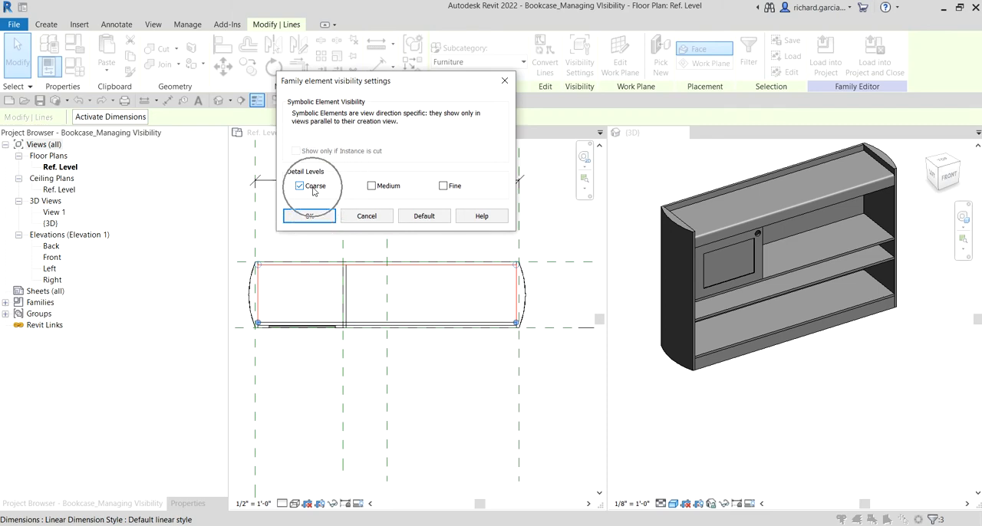
key(ctrl)
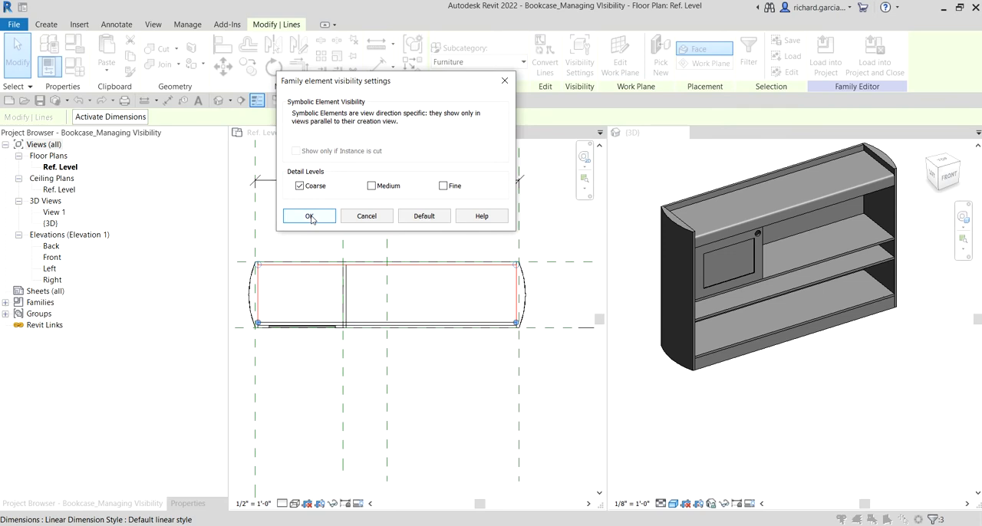
click(309, 216)
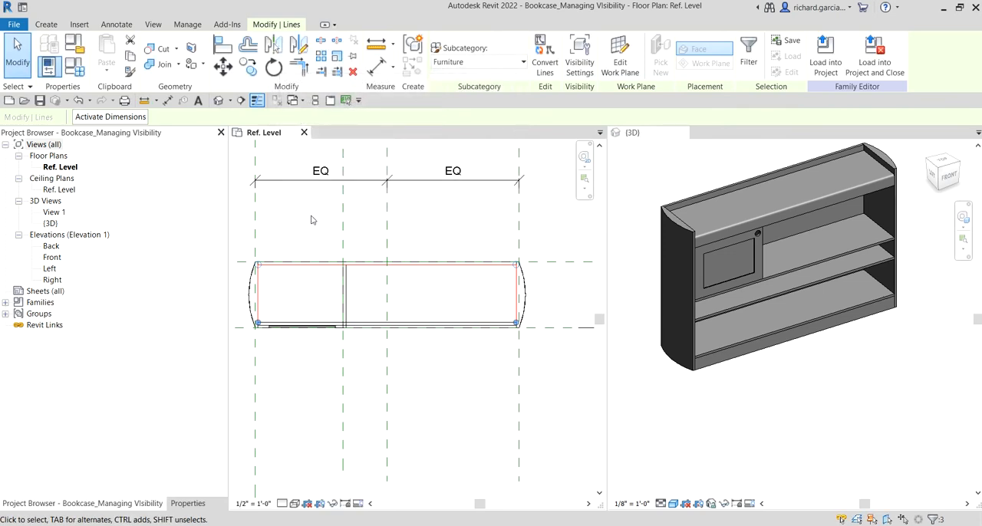
click(310, 221)
- Select all of the bookcase's solid geometry in the 3D view and turn off its Plan/RCP display, keeping Front/Back, Left/Right and all detail levels enabled
scroll(311, 220, down, 2)
scroll(789, 365, down, 3)
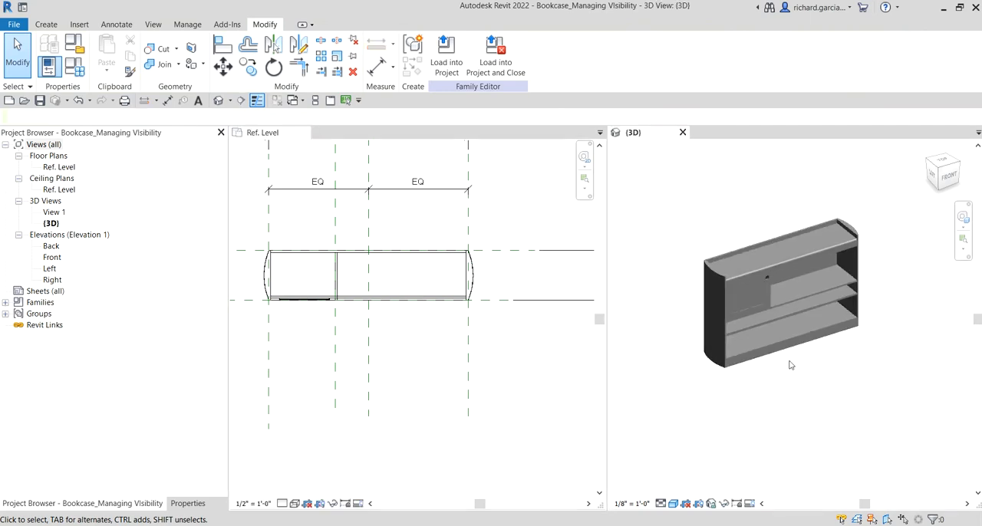
shift+middle_drag(815, 342, 786, 351)
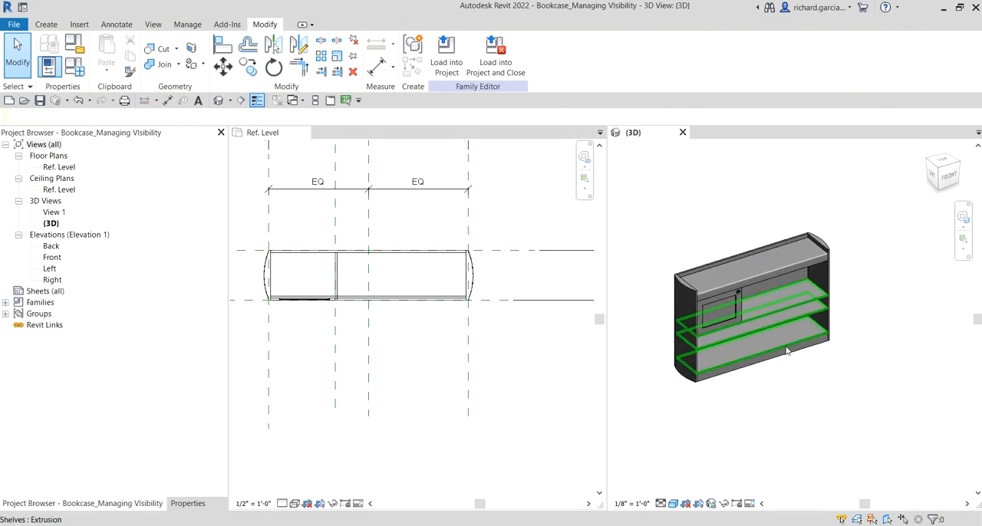
scroll(787, 351, down, 3)
drag(864, 223, 734, 365)
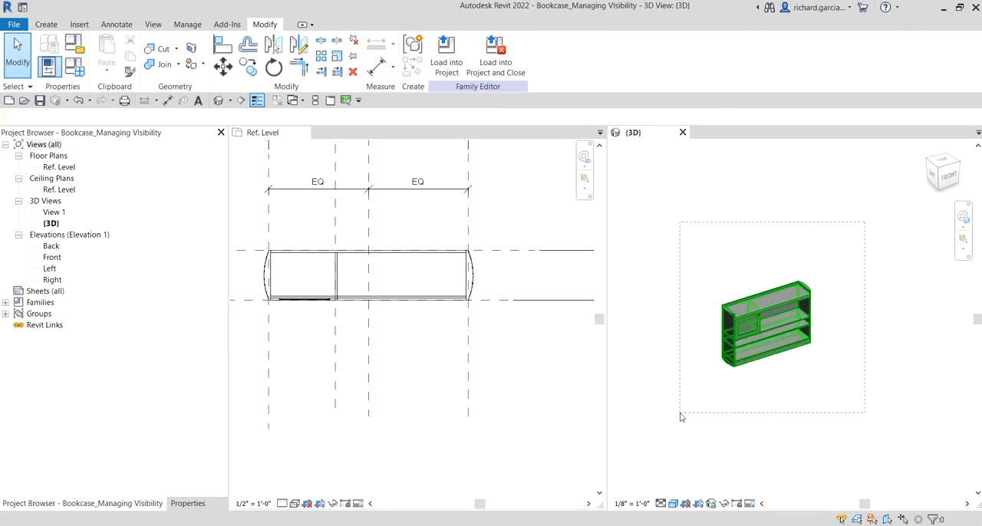
drag(680, 416, 679, 419)
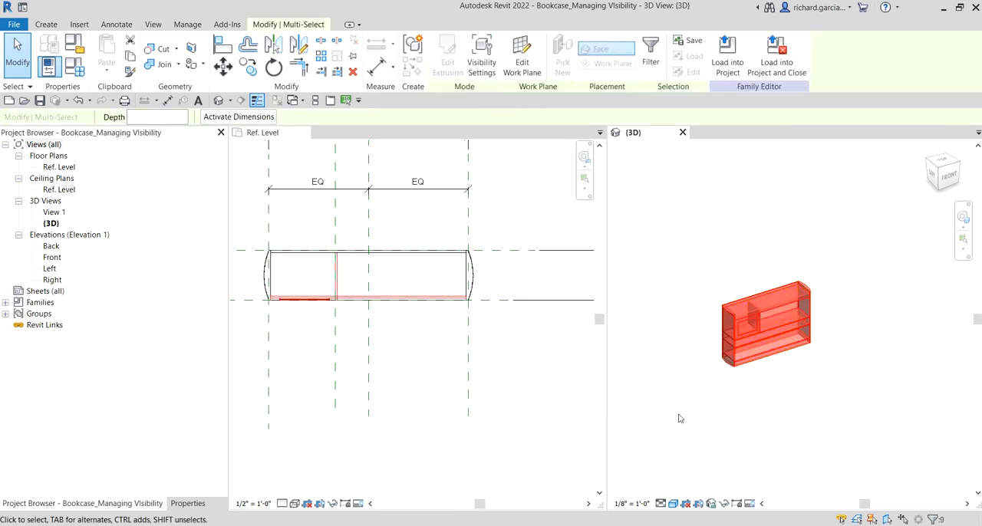
click(481, 67)
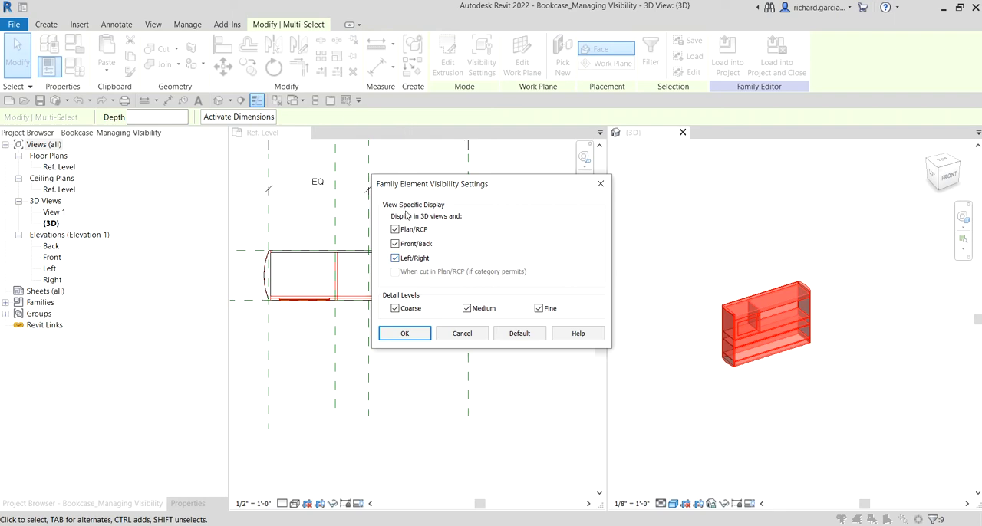
key(ctrl)
key(ctrl)
drag(471, 192, 421, 64)
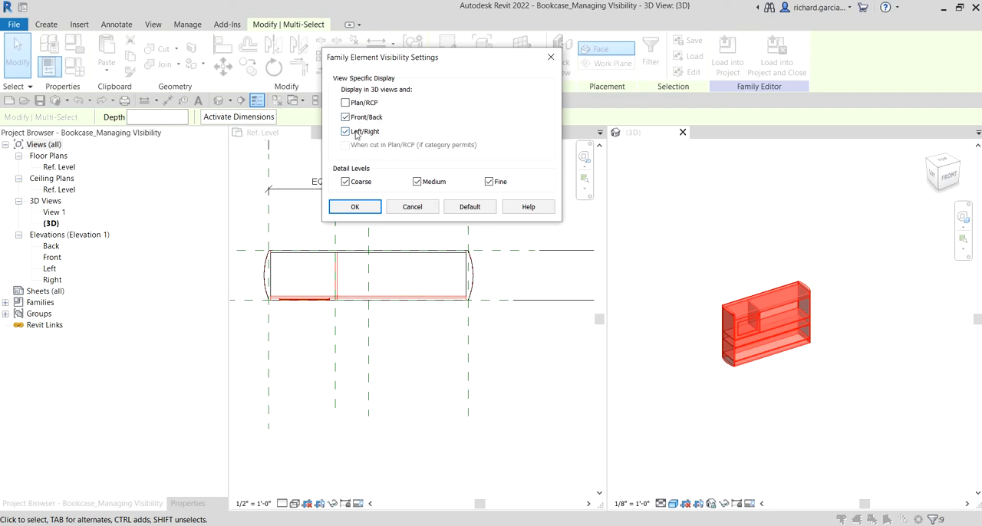
key(ctrl)
key(ctrl)
key(ctrl)
click(363, 207)
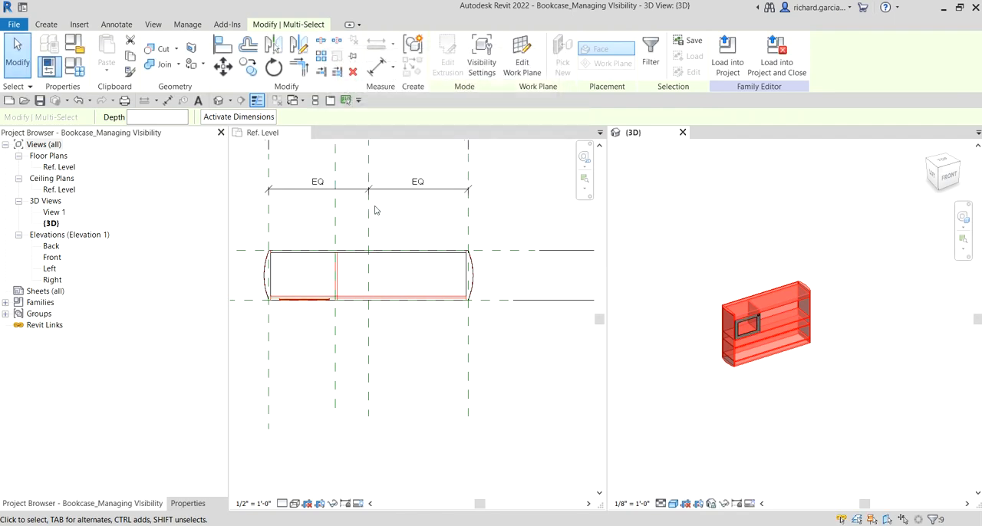
click(431, 214)
scroll(431, 213, down, 3)
click(499, 217)
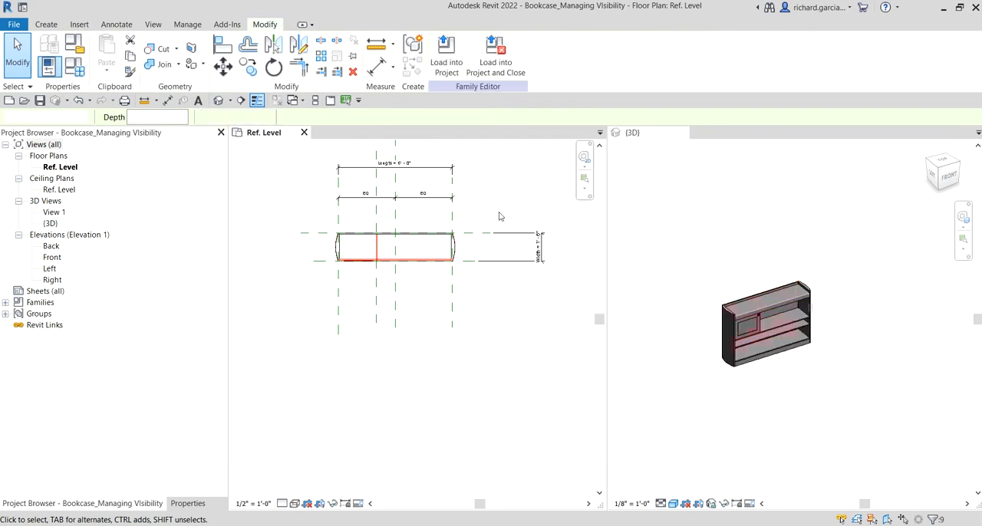
middle_drag(493, 199, 499, 240)
scroll(451, 265, up, 2)
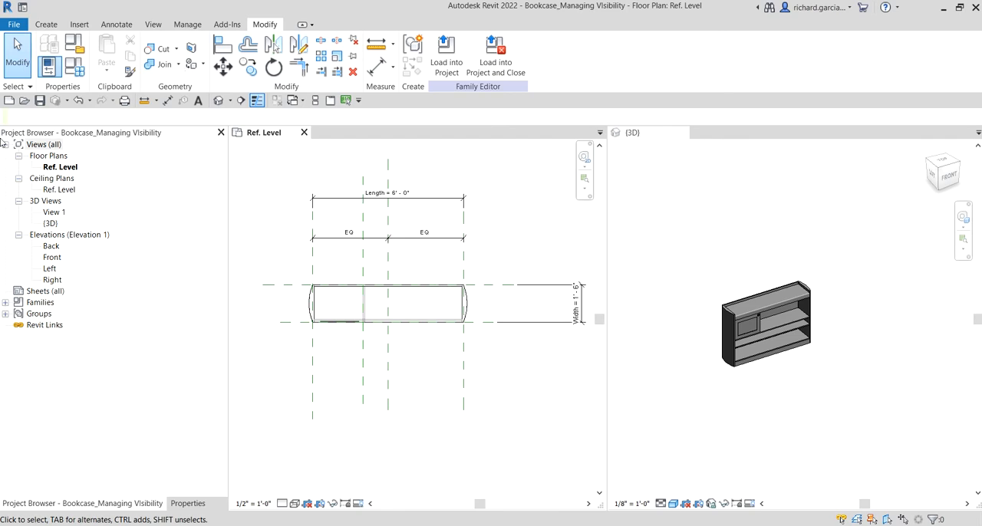
- Create a new project from the Architectural Template
click(9, 103)
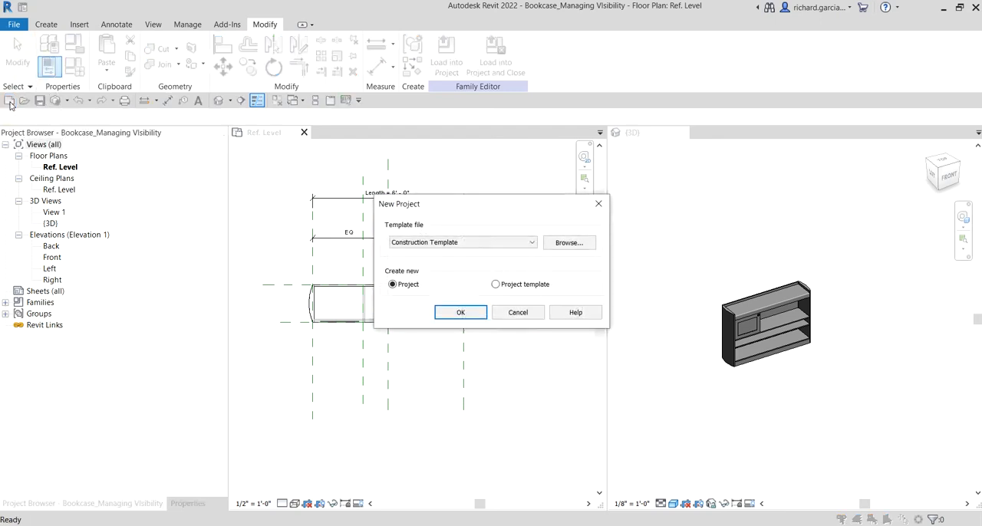
click(421, 242)
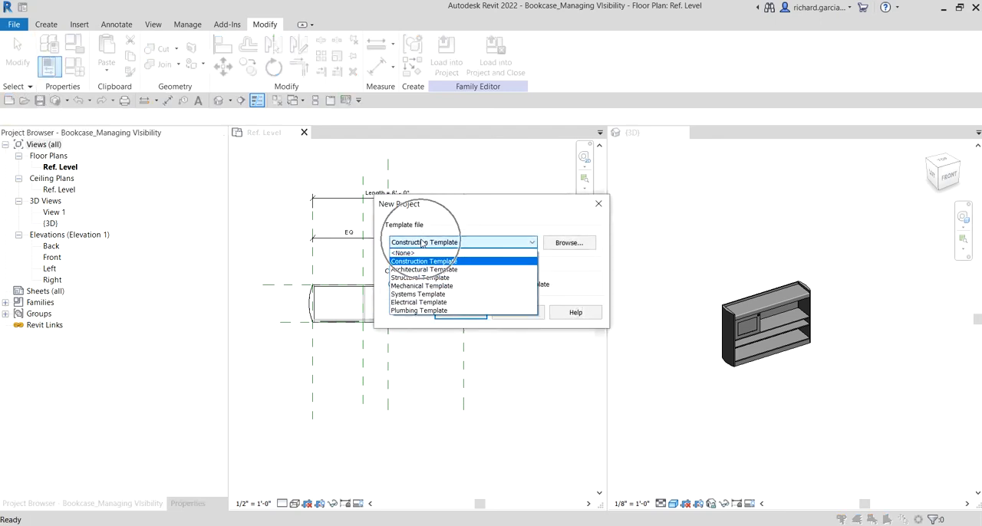
click(420, 270)
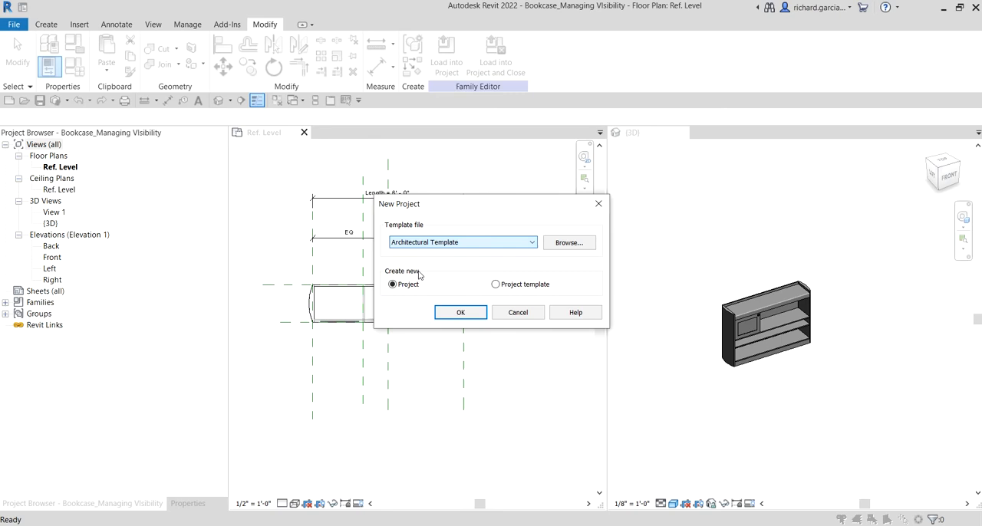
click(461, 312)
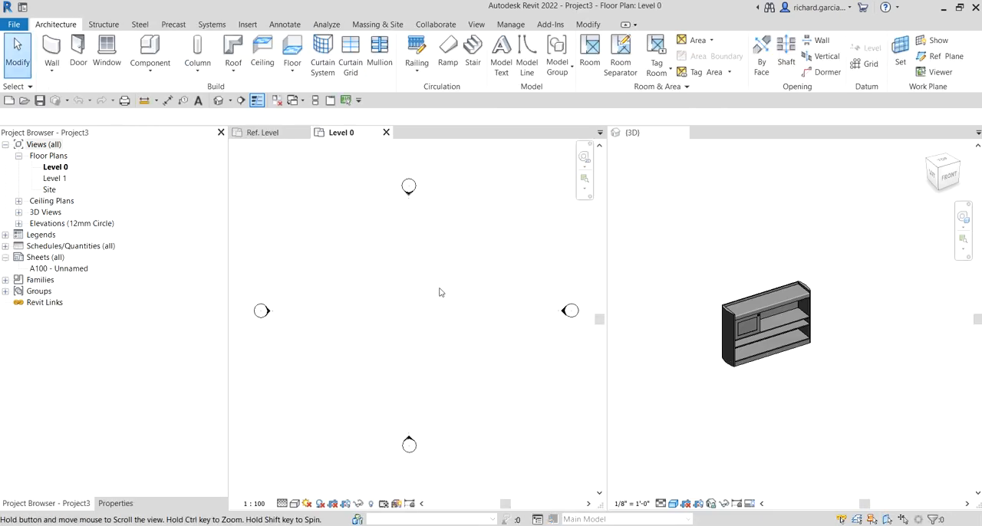
middle_drag(441, 289, 446, 300)
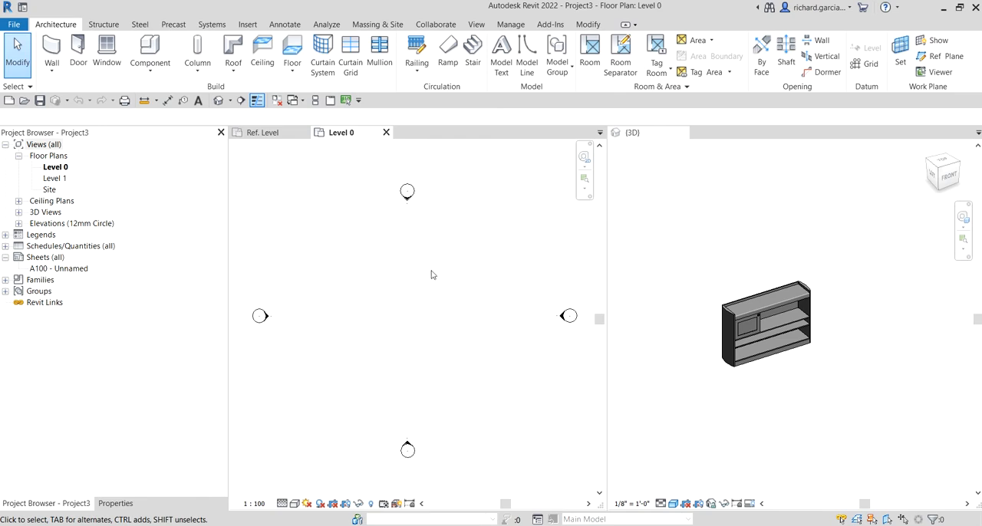
- Return the side-by-side views to a tabbed layout and load the bookcase family into the project
click(699, 274)
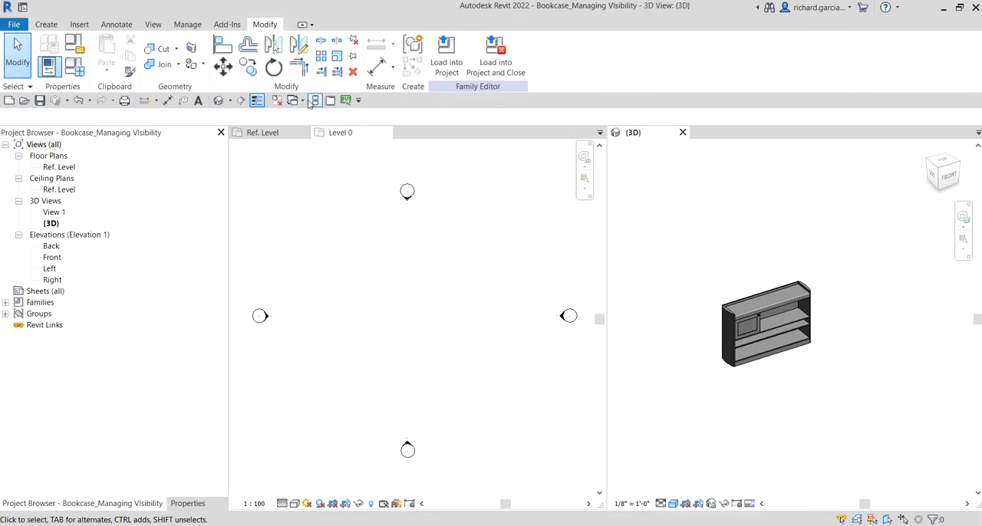
click(334, 104)
middle_drag(419, 242, 555, 252)
scroll(539, 270, up, 3)
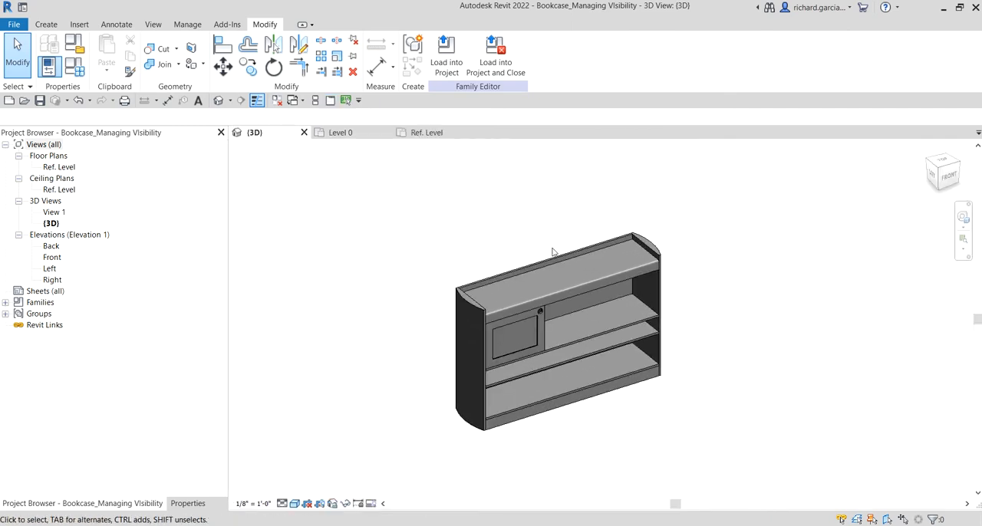
click(447, 55)
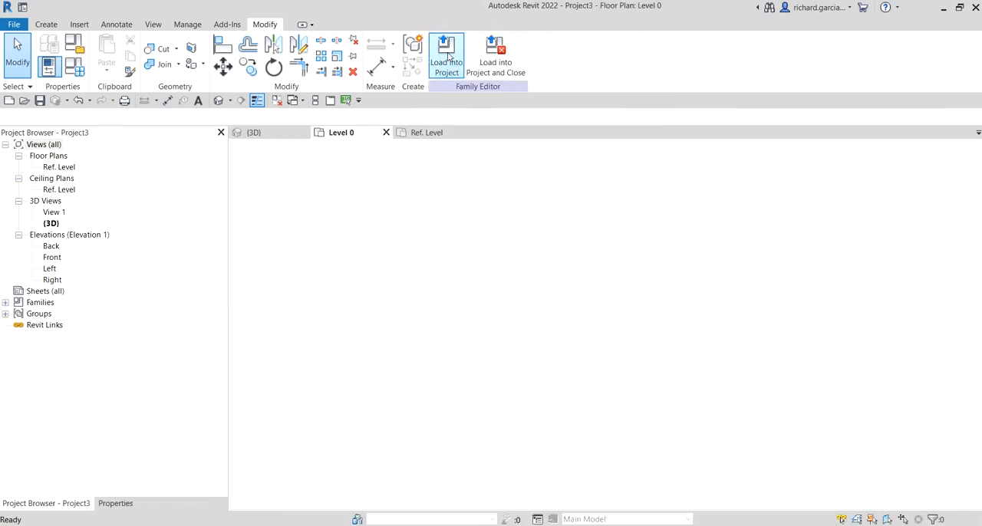
- Place one 72x18x48 bookcase between the elevation markers in the Level 0 plan and end component placement
middle_drag(409, 318, 473, 290)
scroll(471, 290, down, 1)
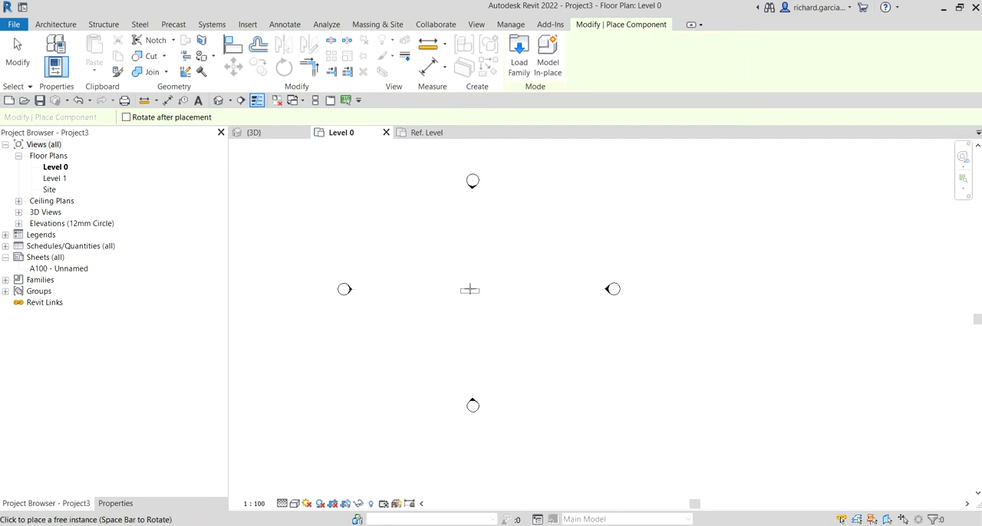
scroll(471, 286, up, 6)
click(485, 273)
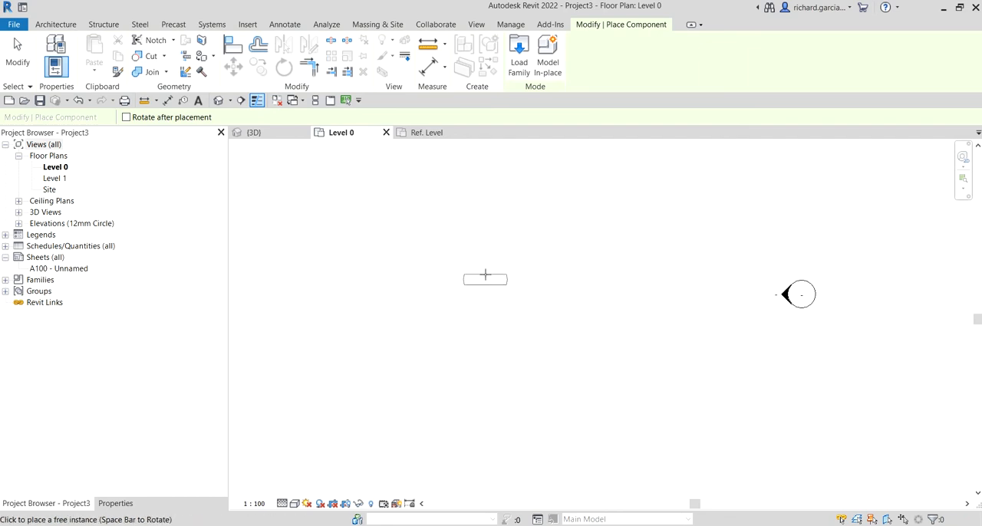
click(18, 51)
- Cycle the Level 0 plan's detail level through Coarse, Medium and Fine to compare the bookcase's symbolic lines
scroll(484, 278, up, 8)
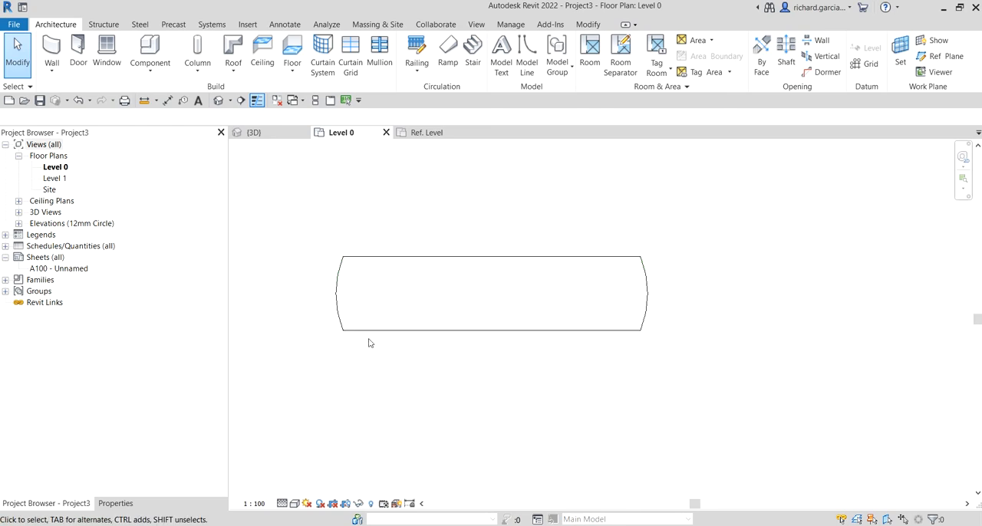
click(294, 504)
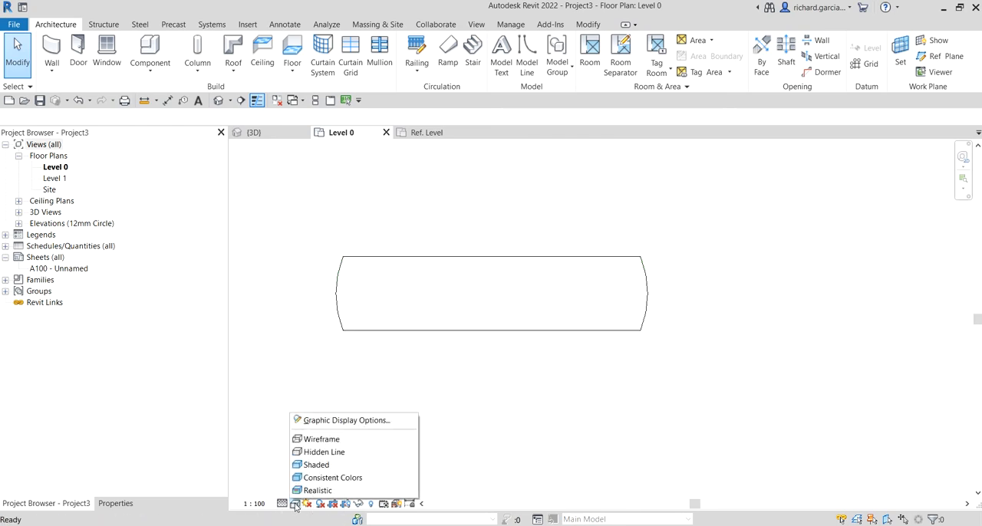
click(283, 504)
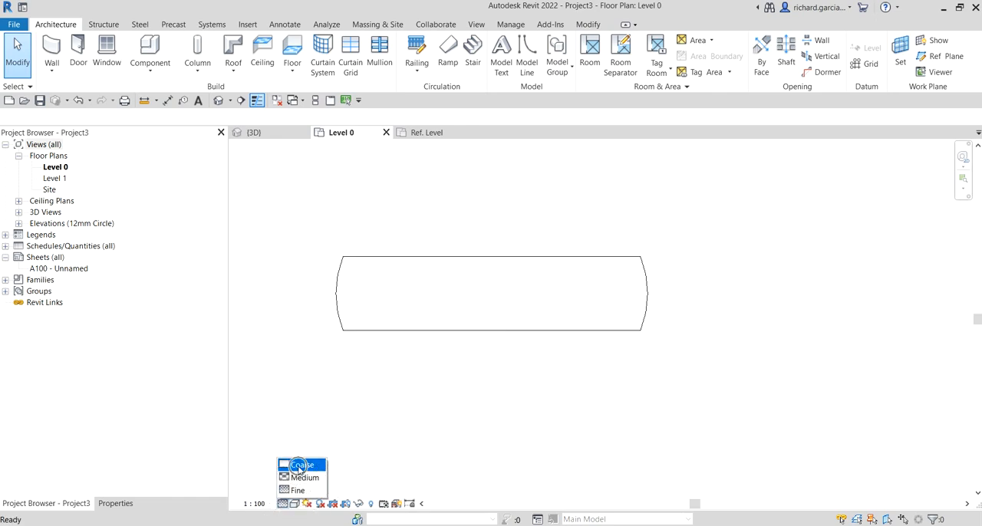
click(300, 465)
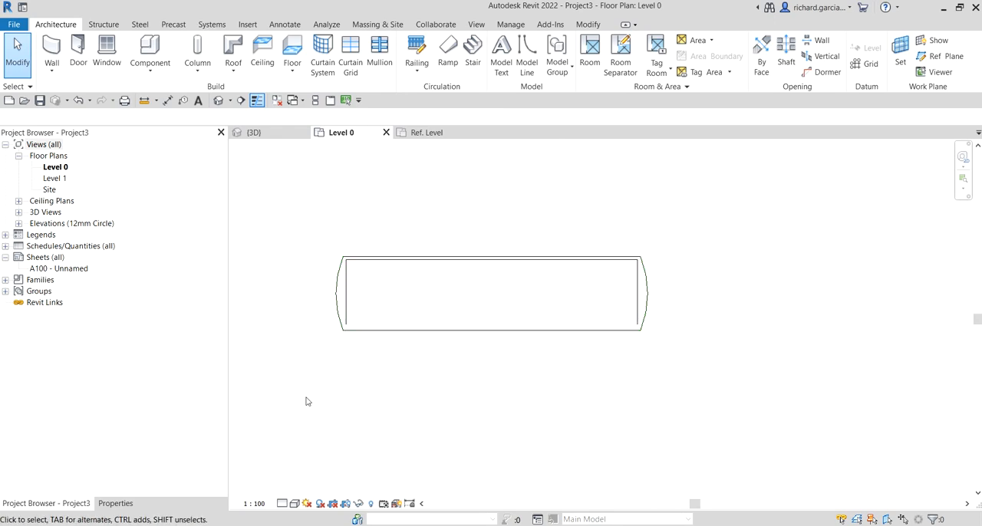
click(281, 503)
click(302, 477)
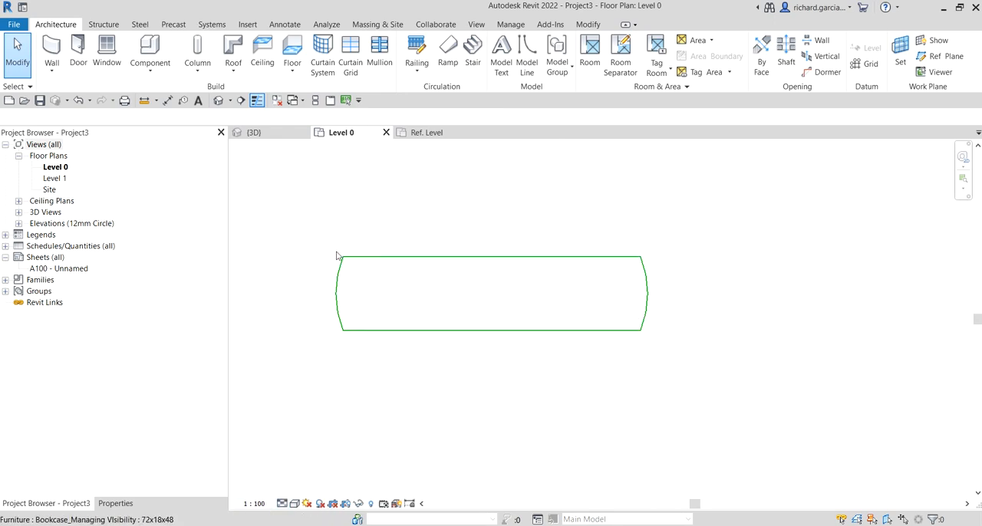
click(283, 503)
click(303, 490)
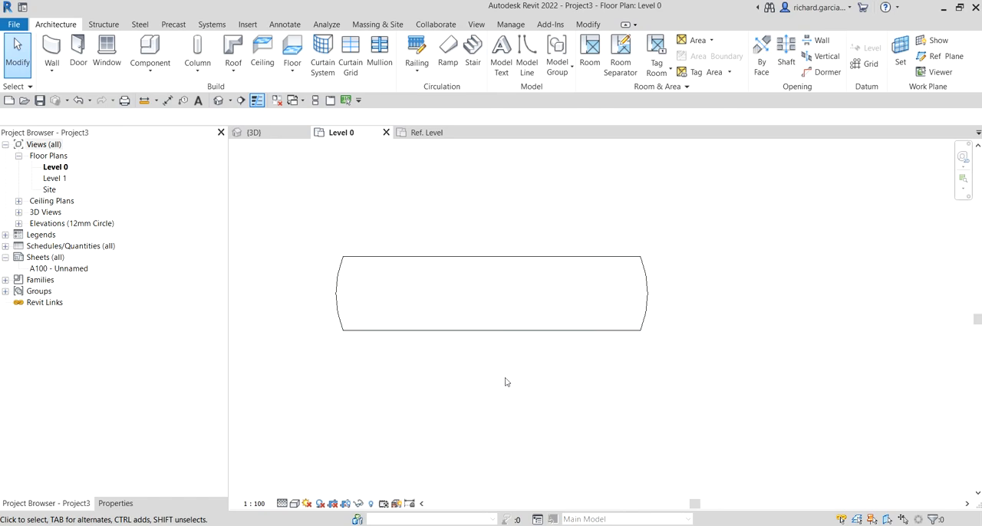
- Open the South elevation and stretch the Level 0 line's head end outward, away from the bookcase
click(19, 223)
double_click(53, 258)
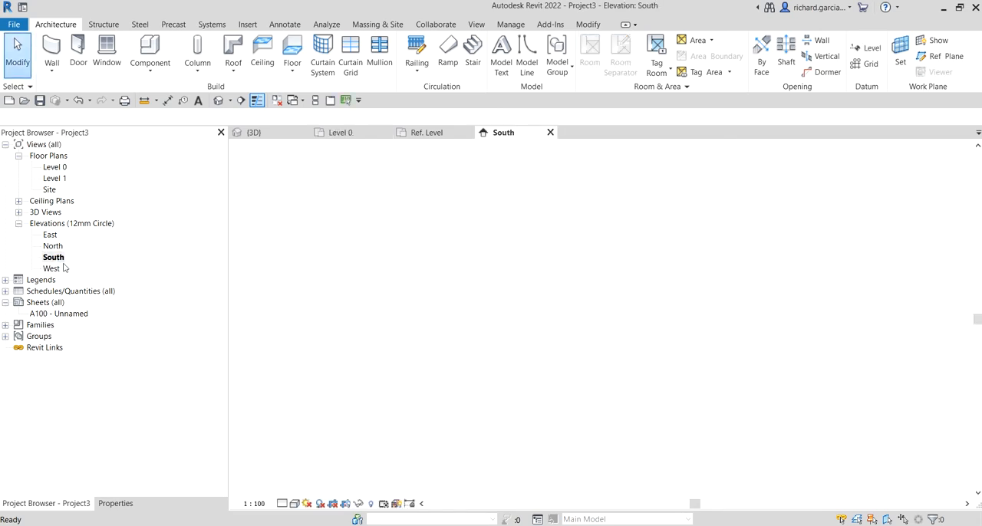
scroll(600, 370, down, 1)
scroll(600, 370, down, 2)
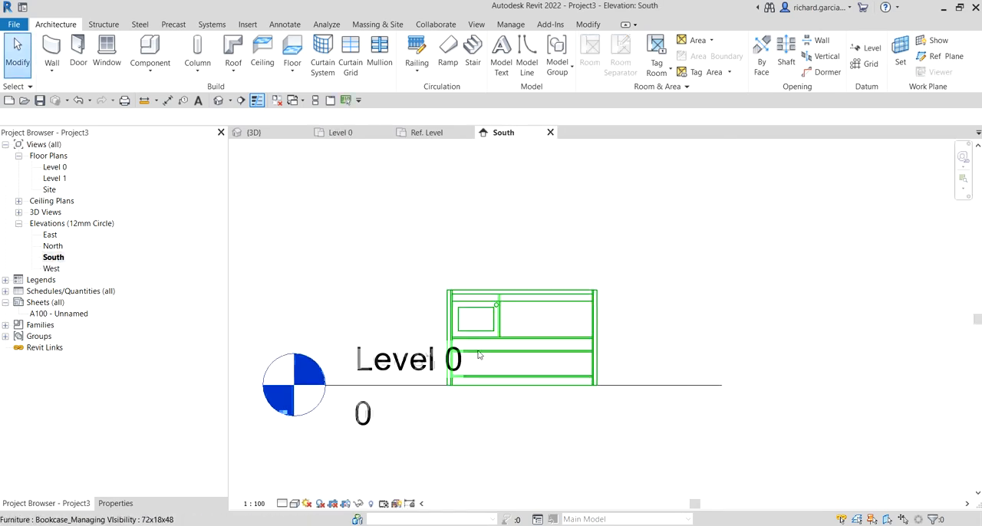
click(436, 387)
drag(378, 386, 269, 386)
scroll(460, 371, up, 2)
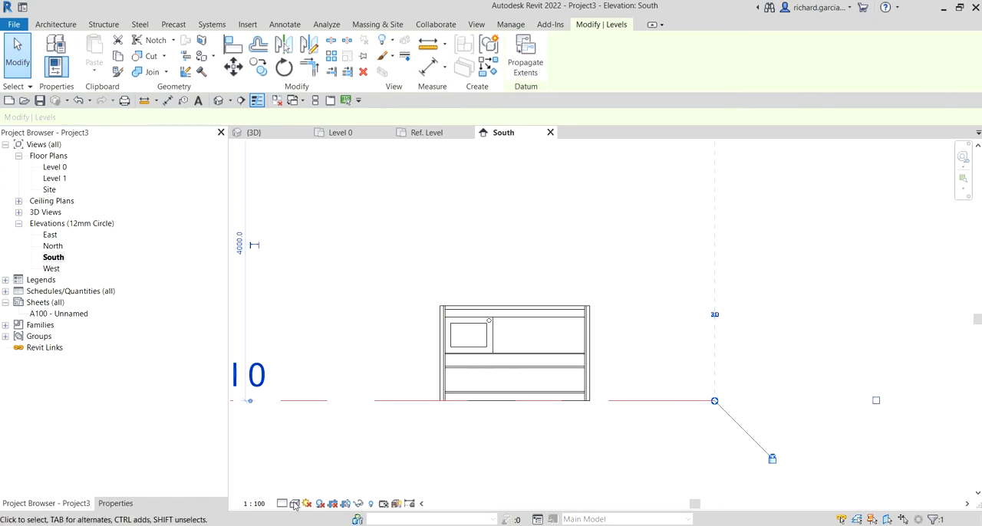
- Set the South elevation's visual style to Consistent Colors
click(294, 503)
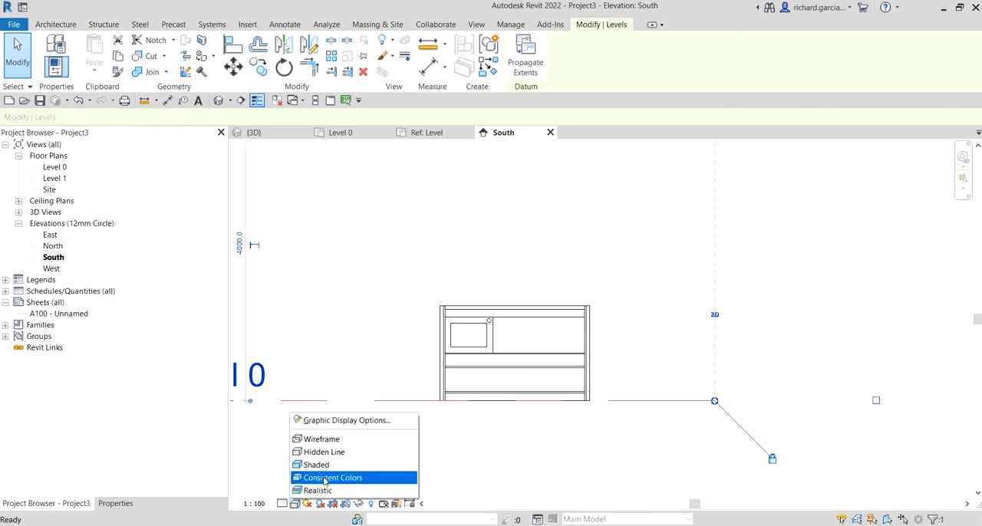
click(324, 477)
scroll(631, 358, up, 2)
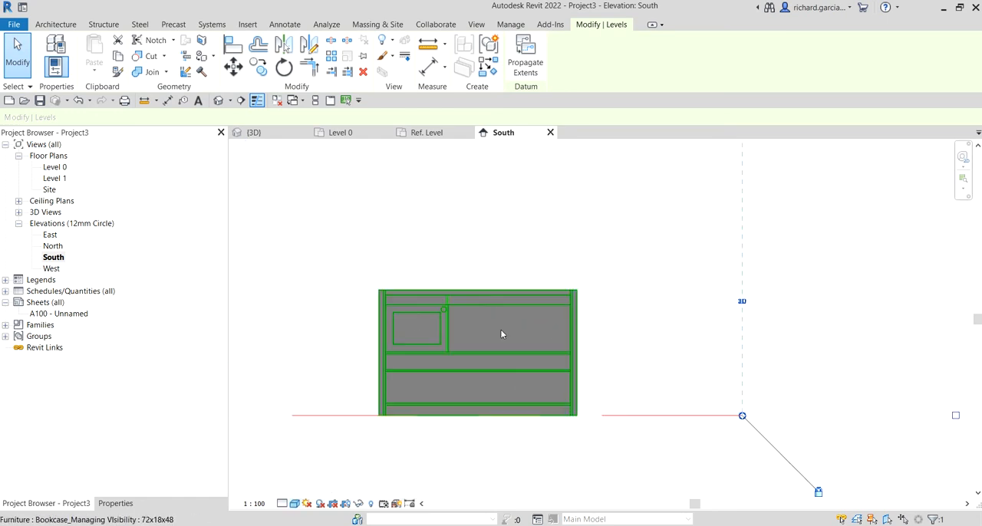
- Open the East elevation and set its visual style to Shaded
double_click(50, 235)
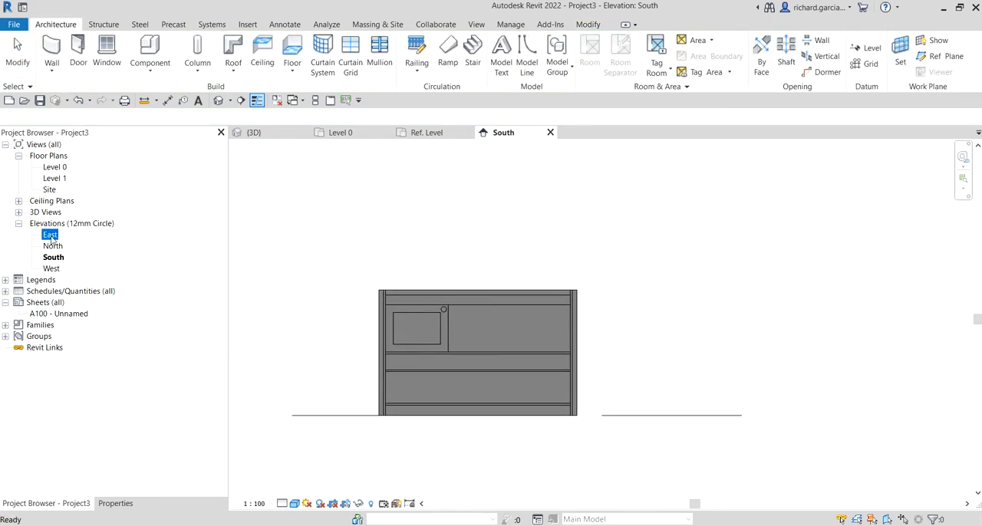
scroll(700, 424, up, 3)
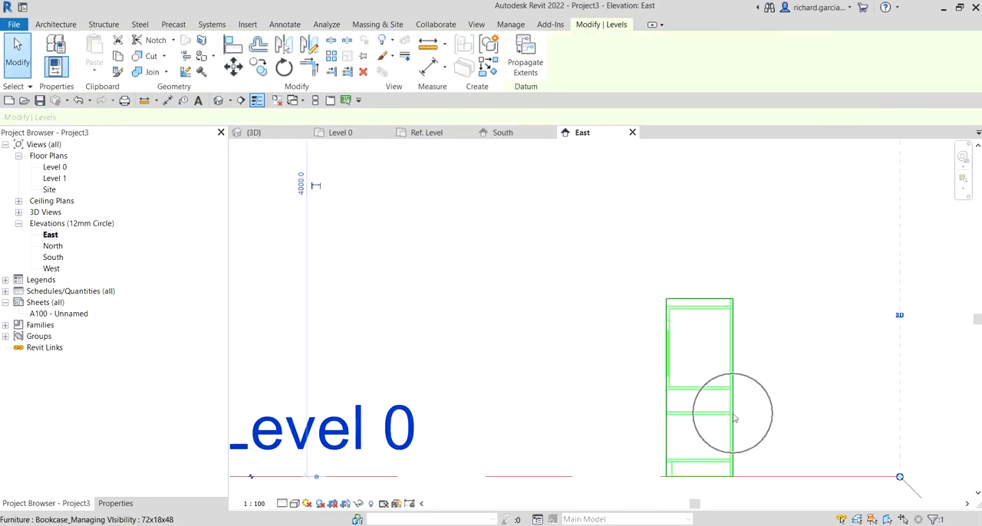
key(s)
key(d)
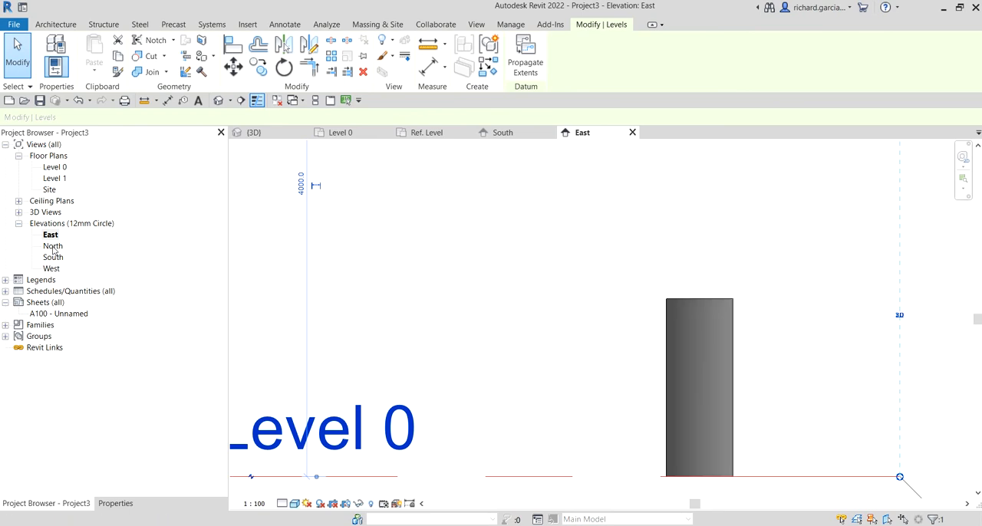
- Inspect the bookcase in the North and West elevations and return to the Level 0 plan
double_click(50, 247)
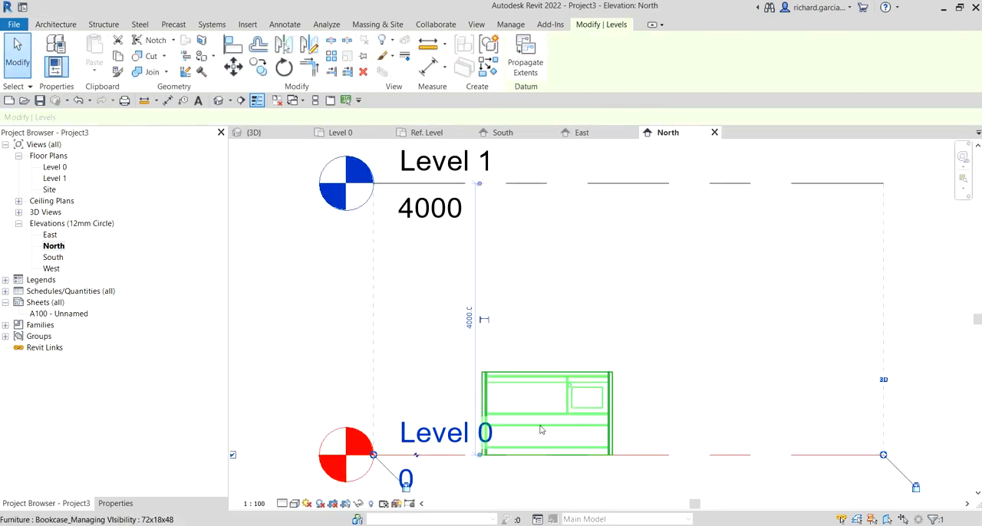
double_click(52, 270)
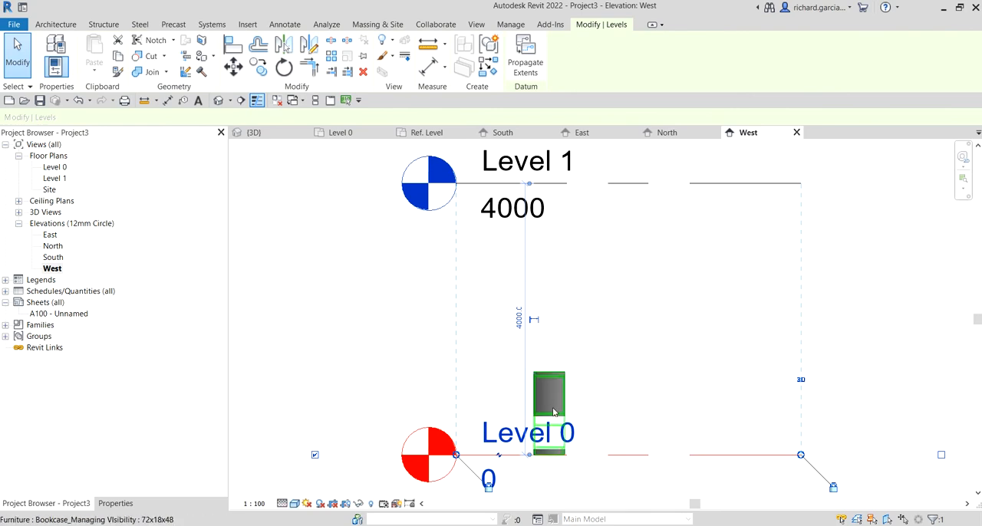
double_click(55, 167)
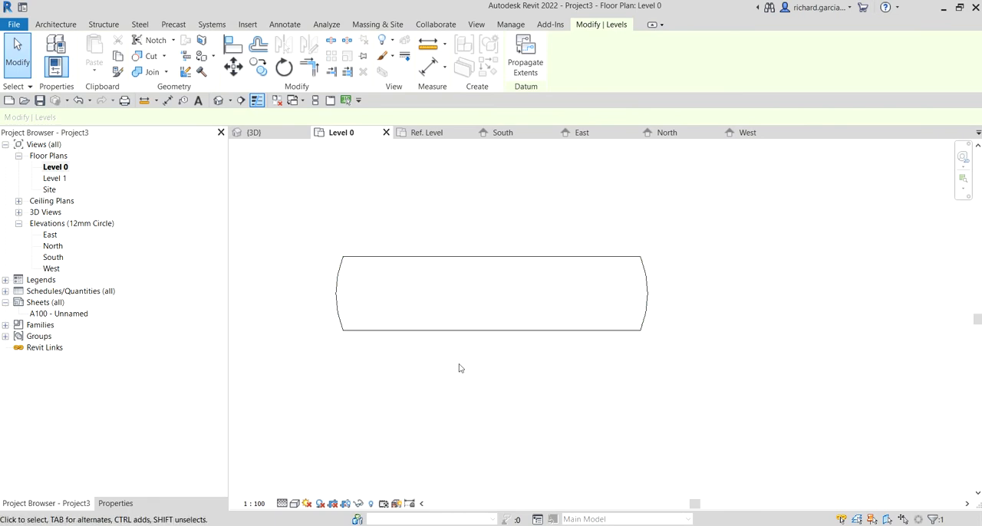
middle_drag(440, 314, 485, 342)
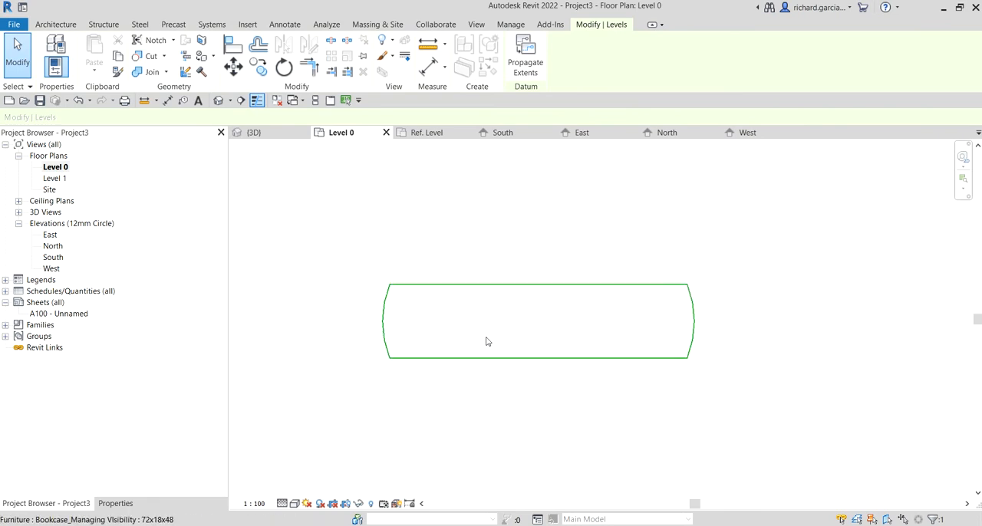
- Open the project's default 3D view and examine the bookcase from its front and right sides
click(219, 101)
scroll(563, 359, up, 3)
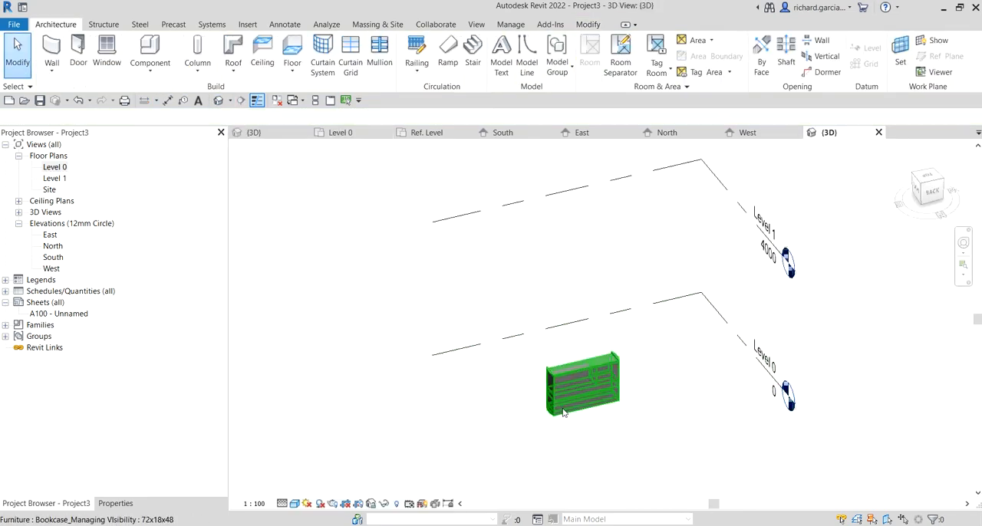
click(562, 359)
shift+middle_drag(562, 359, 806, 359)
click(684, 445)
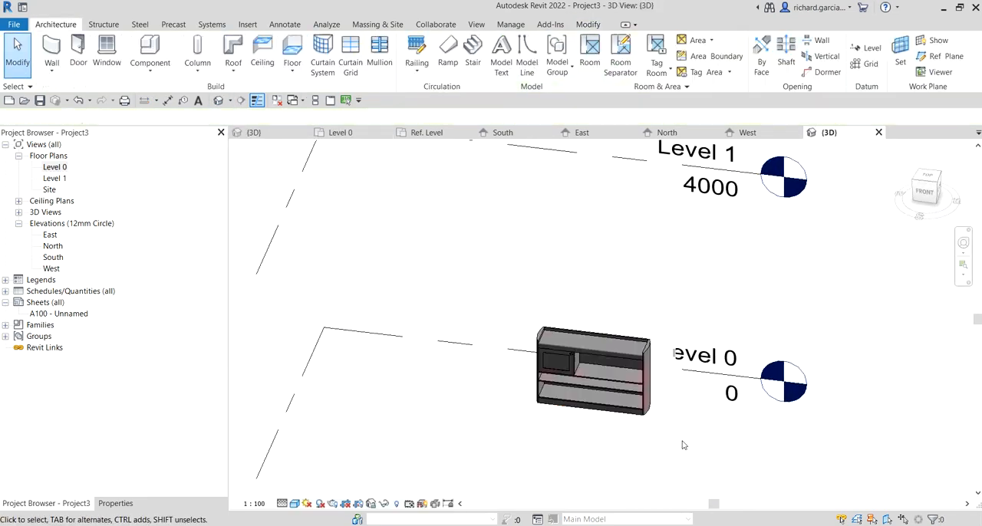
scroll(634, 422, up, 3)
mouse_move(633, 423)
shift+middle_down()
mouse_move(804, 355)
mouse_move(840, 325)
mouse_move(685, 261)
shift+middle_up()
click(621, 288)
click(730, 241)
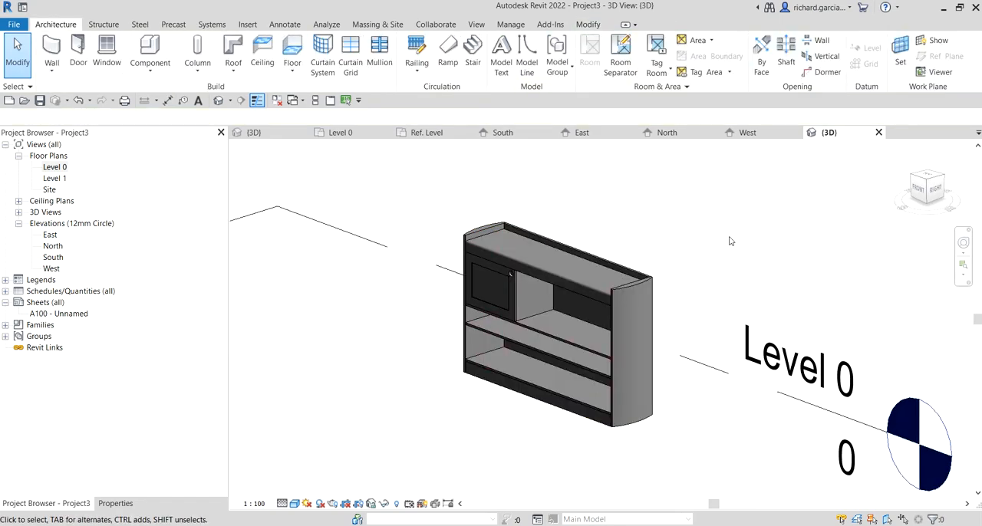
- Change the placed bookcase to the 36x12x36 type and deselect it
click(115, 503)
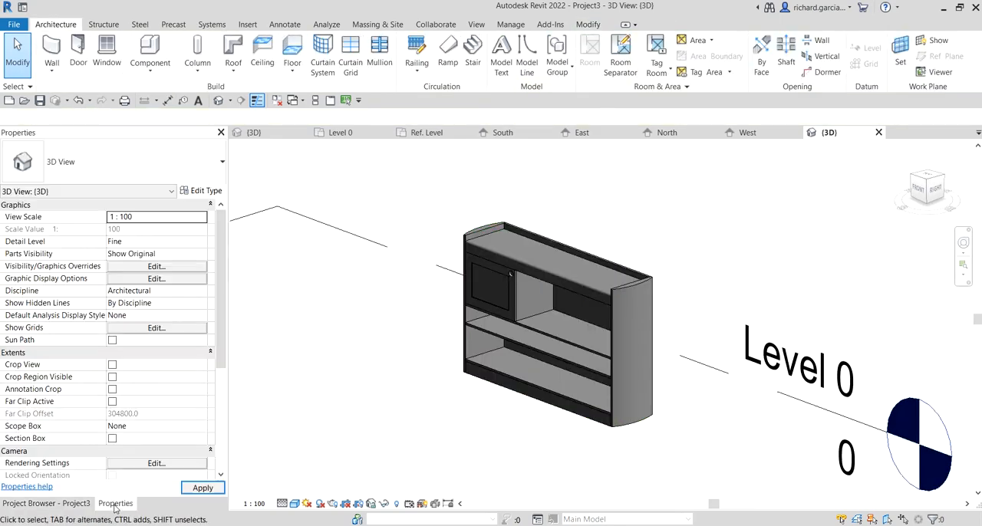
click(485, 229)
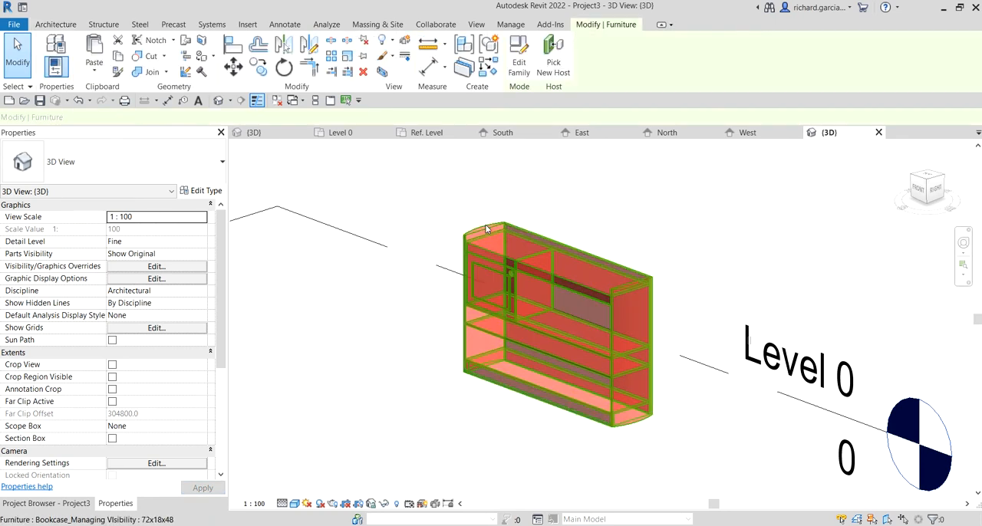
click(173, 160)
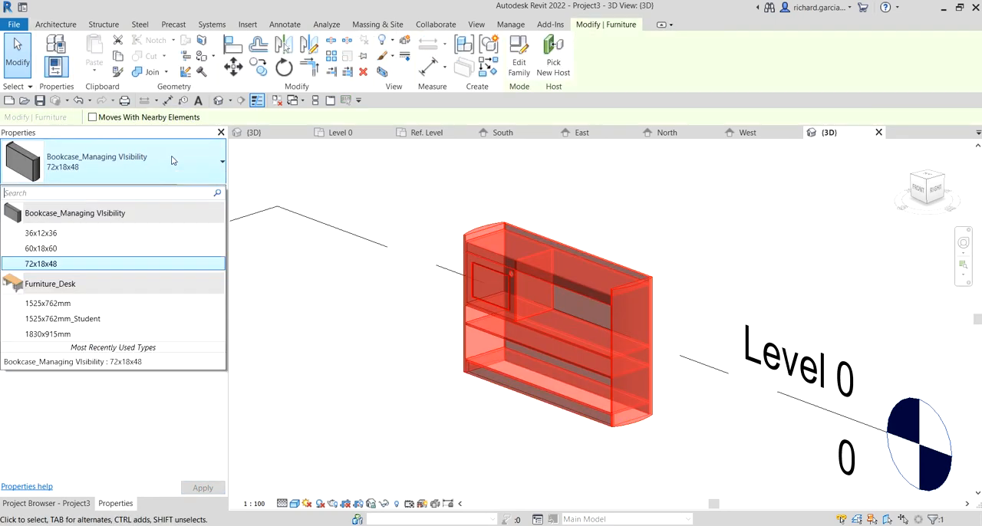
click(46, 233)
click(680, 241)
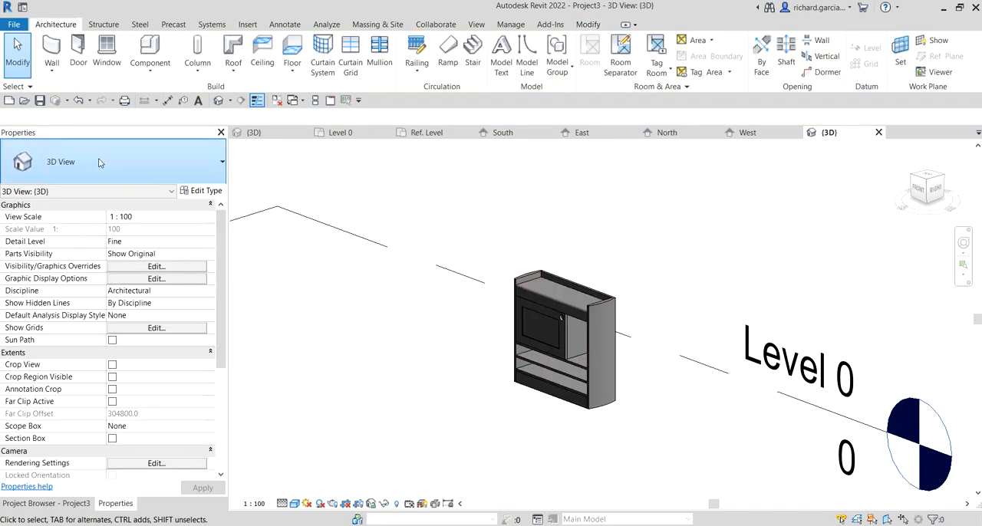
- Reselect the bookcase in the 3D view and change it to the 60x18x60 type
click(71, 162)
click(563, 284)
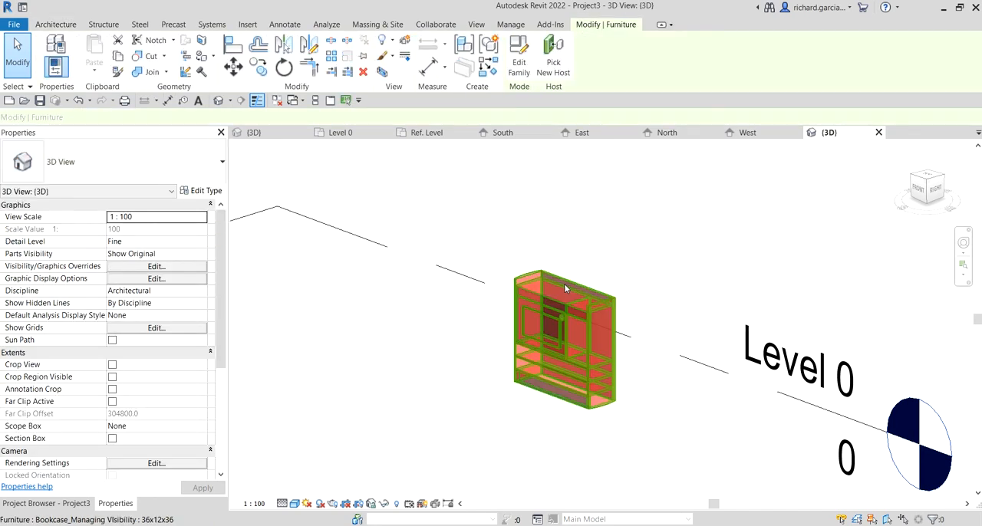
click(115, 161)
click(44, 248)
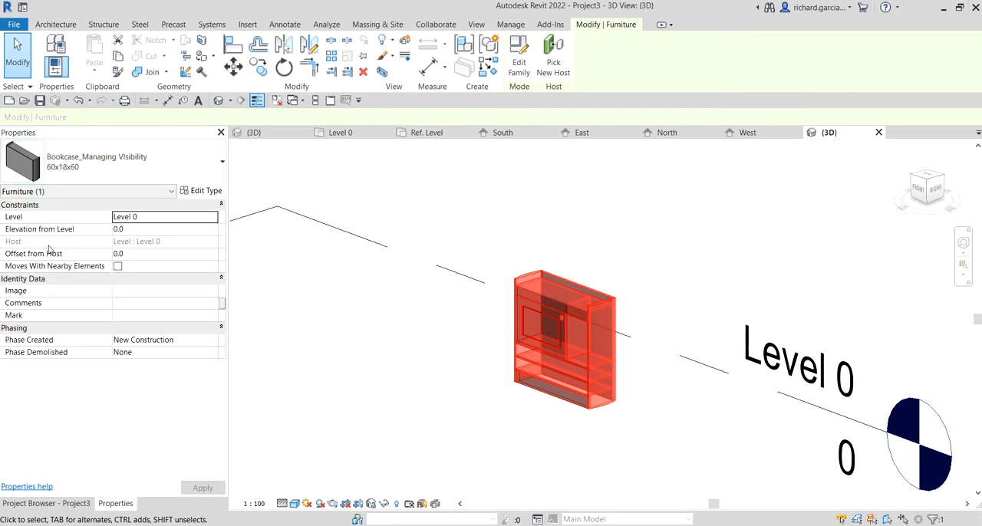
- Change the bookcase to the 72x18x48 type and clear the selection
click(115, 154)
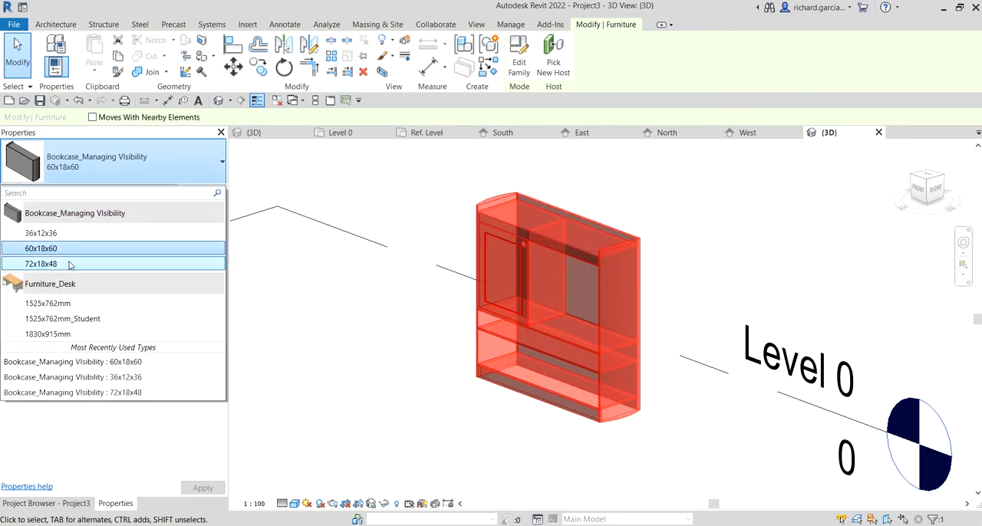
click(45, 264)
key(Escape)
- View the bookcase from its front left side in 3D and reopen the Level 0 floor plan
shift+middle_drag(614, 337, 710, 341)
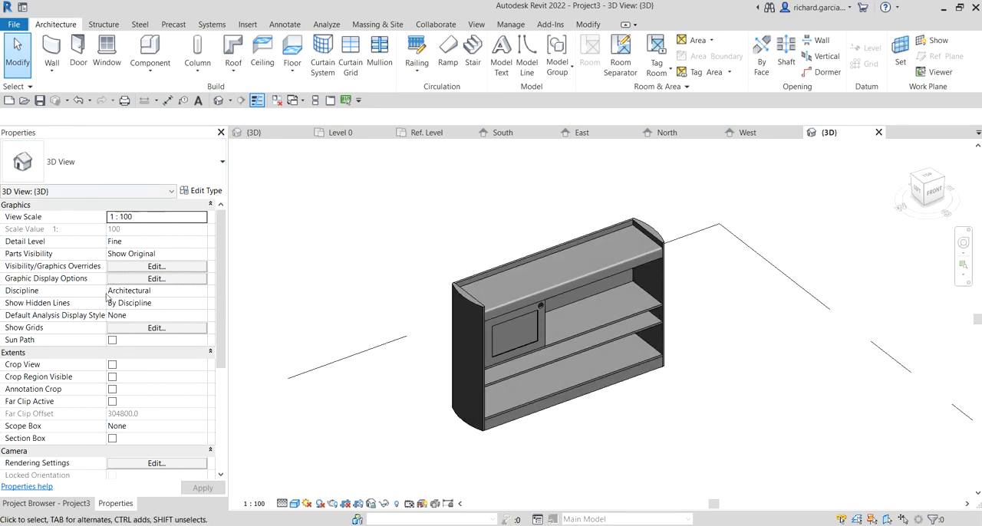
click(83, 504)
double_click(60, 169)
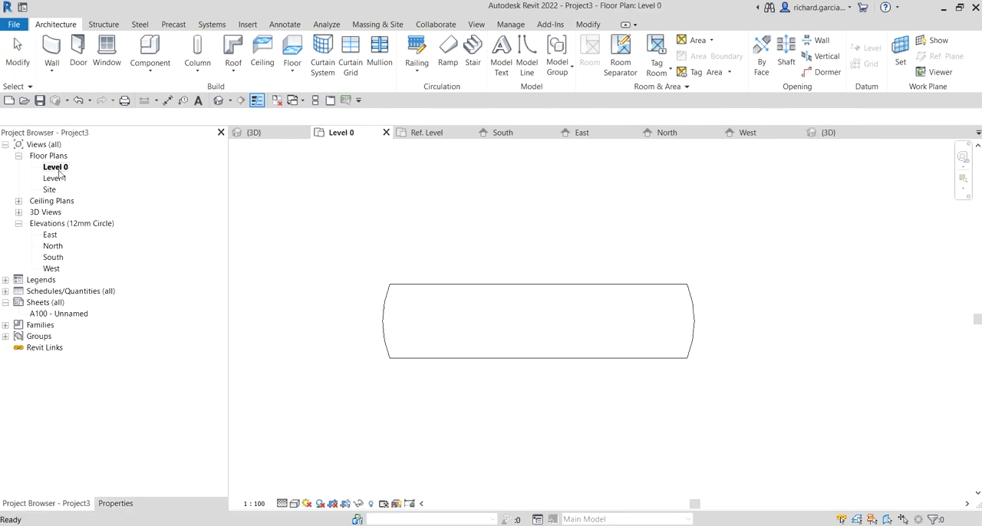
- Set the detail level of the Level 0 floor plan to Coarse
middle_drag(577, 334, 515, 333)
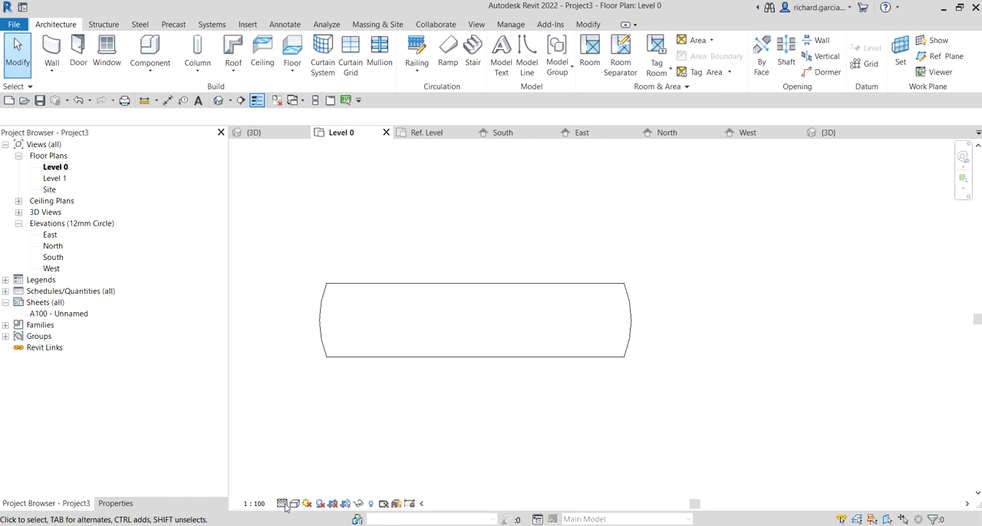
click(282, 504)
click(301, 468)
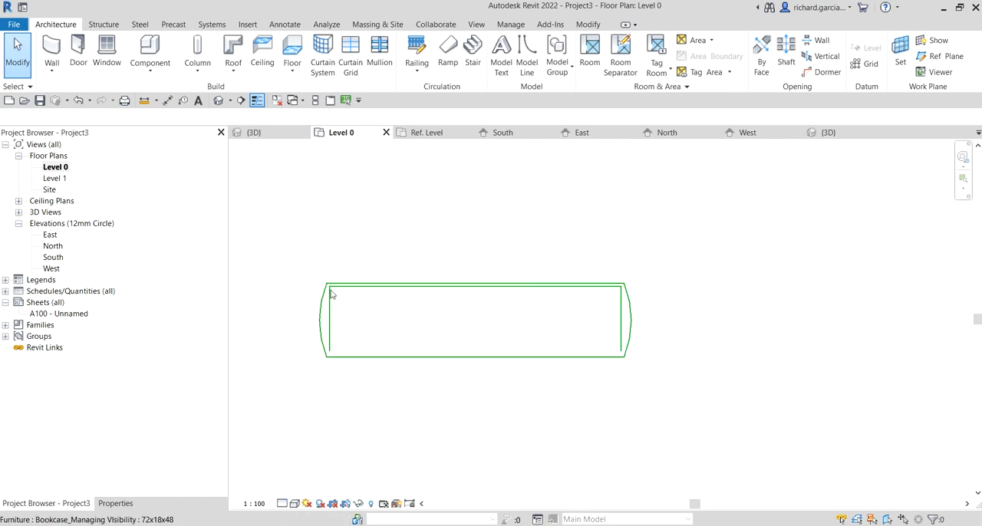
- Close the inactive views and the bookcase family without saving its changes, keeping only the Level 0 plan open
click(278, 101)
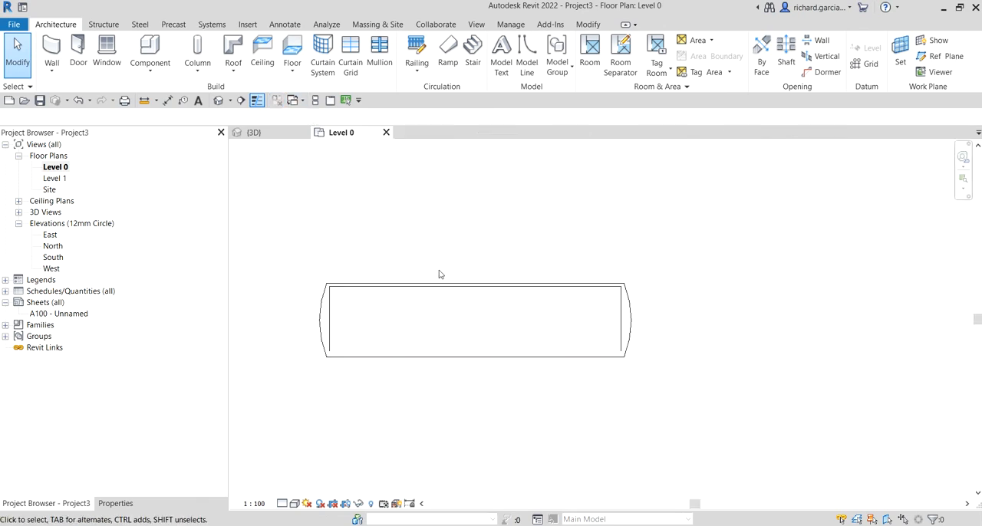
click(304, 132)
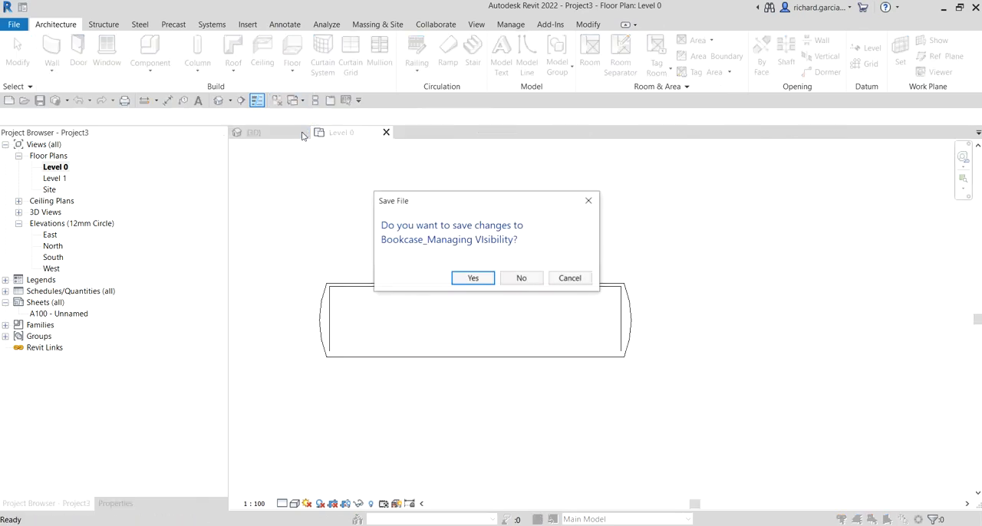
click(522, 279)
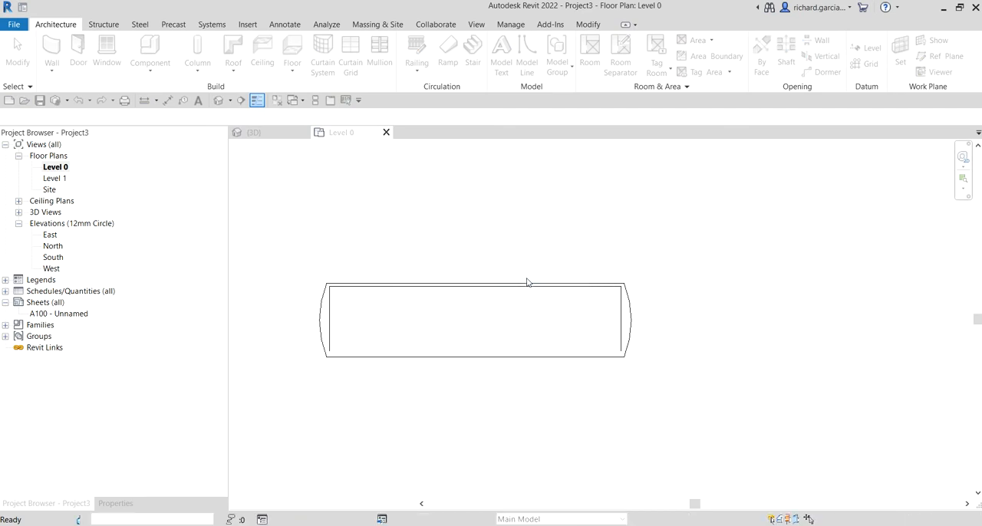
- Open the project's default 3D view, return to the Level 0 plan, and tile the two views side by side
click(218, 100)
scroll(602, 352, up, 4)
scroll(515, 315, up, 3)
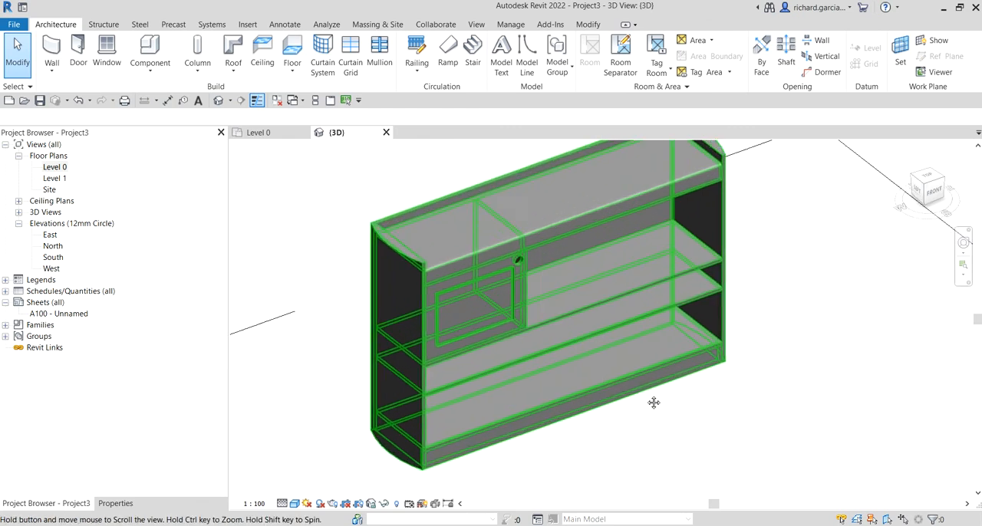
double_click(55, 167)
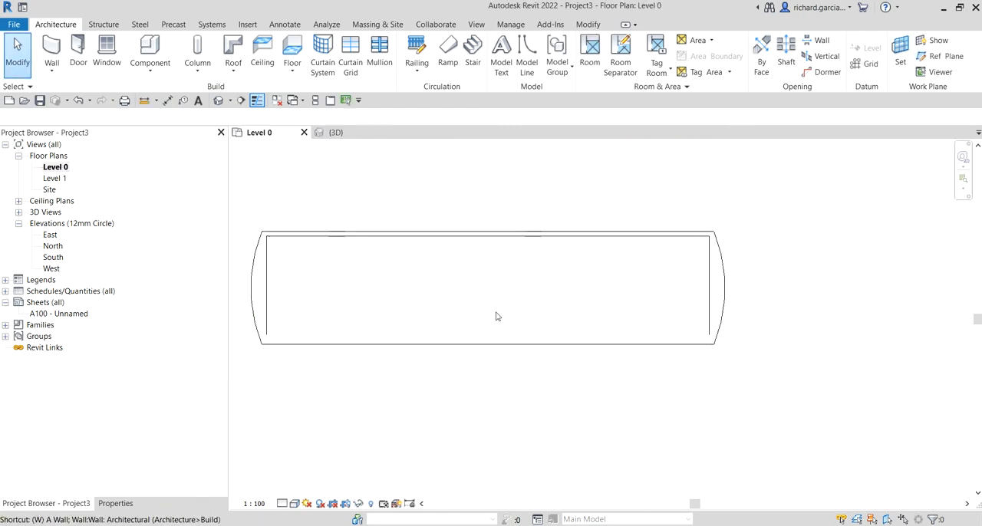
key(w)
key(t)
- Examine the bookcase's coarse plan symbol alongside its 3D model seen from the front left in the tiled views
scroll(495, 322, down, 2)
middle_drag(490, 324, 468, 317)
scroll(405, 311, down, 2)
scroll(655, 330, down, 3)
shift+middle_drag(803, 387, 801, 247)
mouse_move(774, 267)
mouse_down()
mouse_move(783, 245)
mouse_move(784, 260)
mouse_up()
click(767, 220)
shift+middle_drag(726, 269, 838, 409)
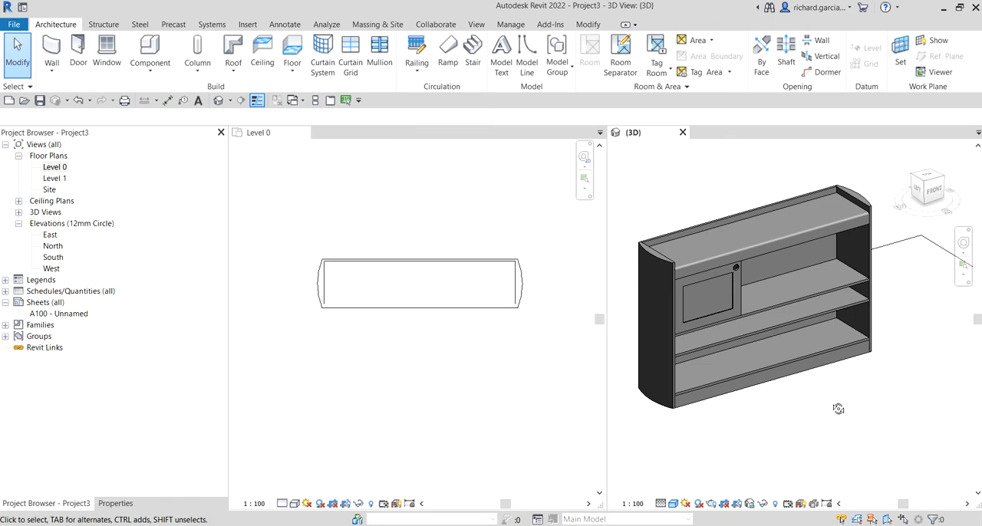
scroll(457, 332, up, 3)
scroll(458, 332, down, 2)
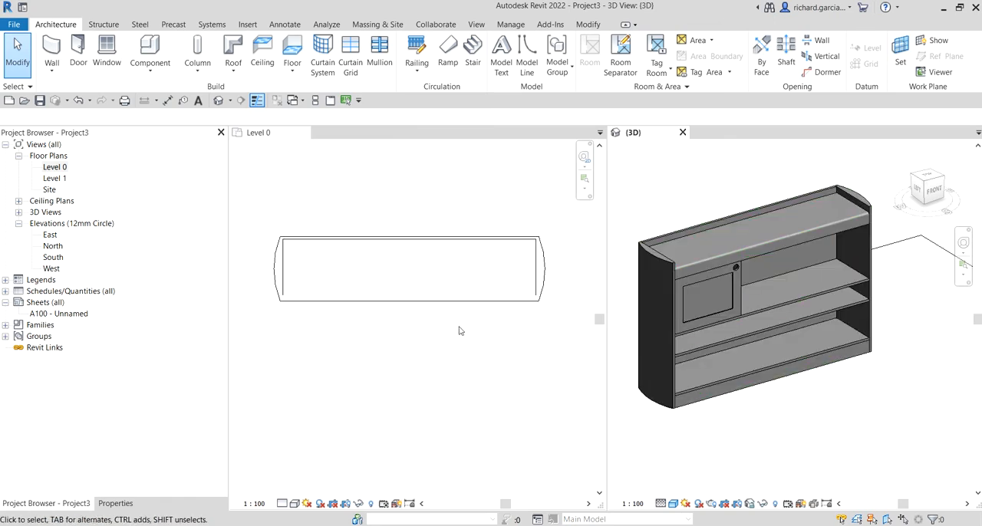
click(460, 330)
scroll(465, 322, up, 2)
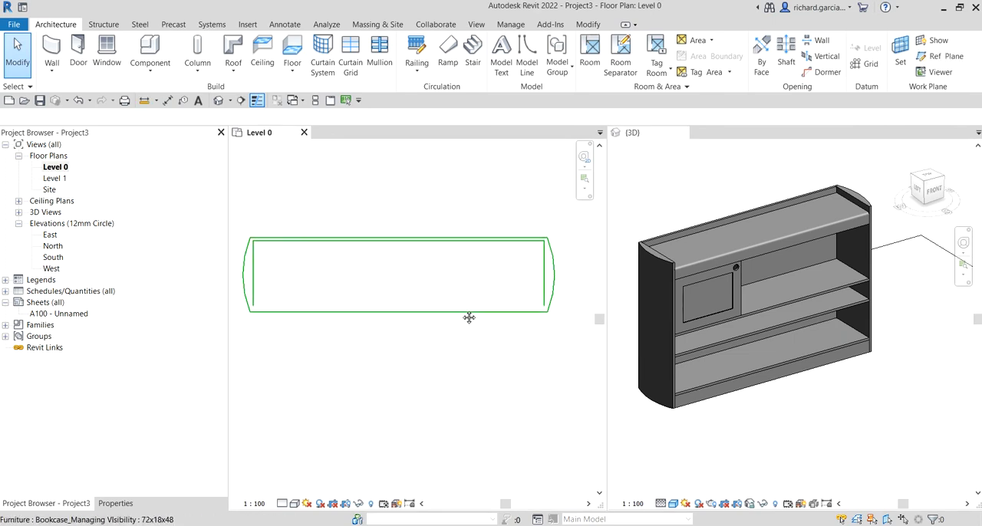